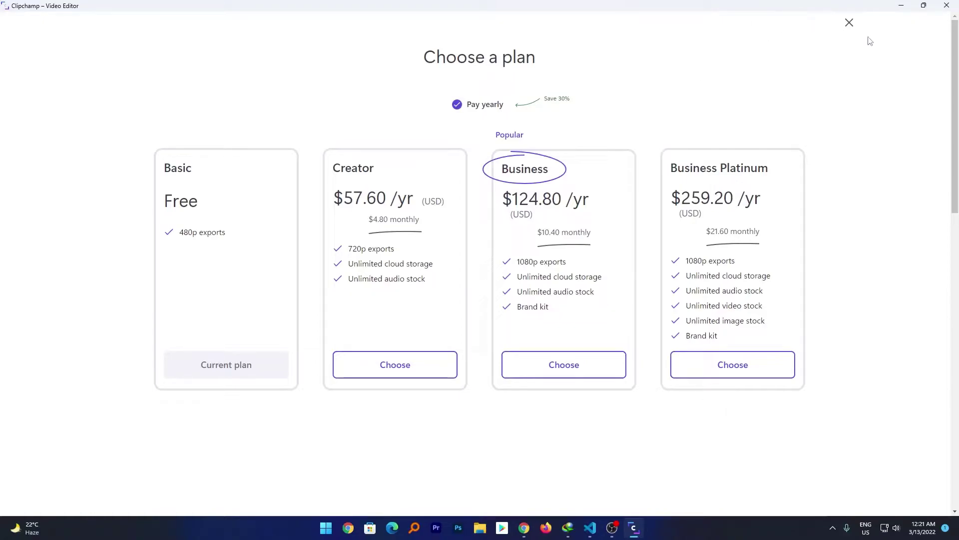
Step: Leave the plan selection page and start a project from the "Most wonderful time of the year" template
left_click(849, 24)
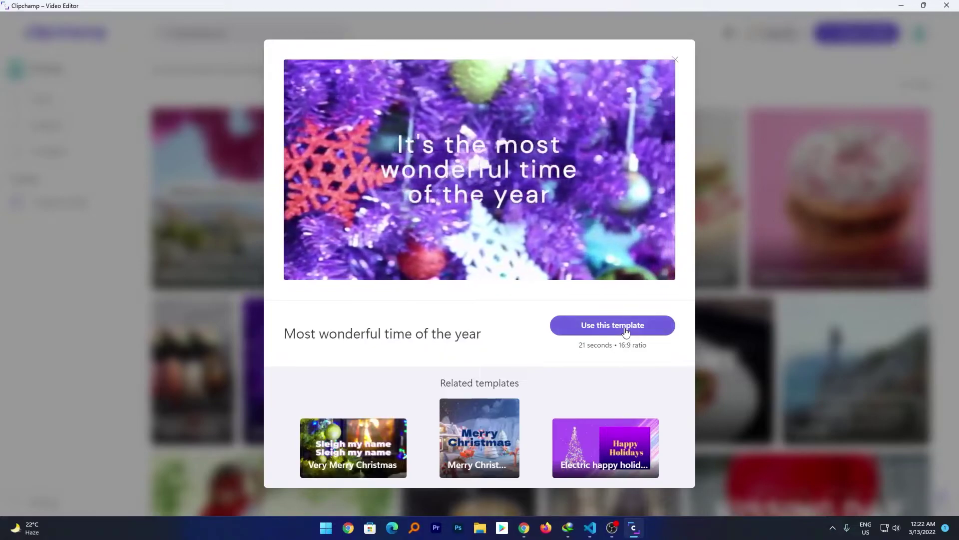
left_click(628, 331)
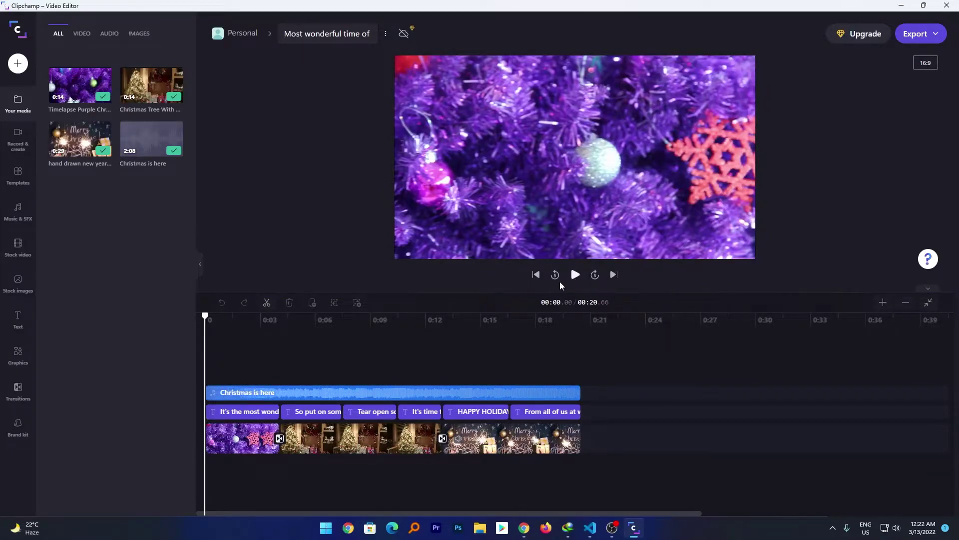
Step: Play part of the template project to preview its clips and titles, and pause the playback
left_click(898, 533)
left_click(614, 274)
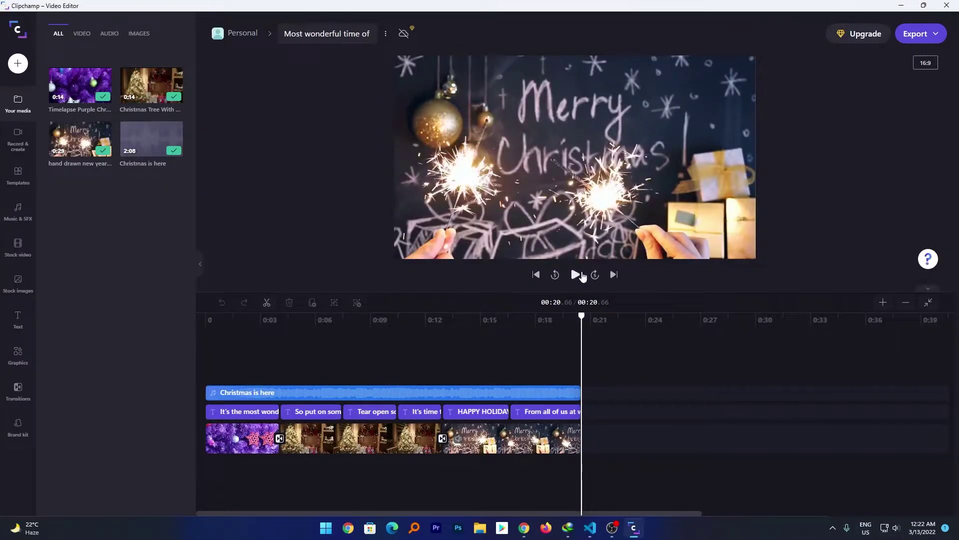
left_click(575, 274)
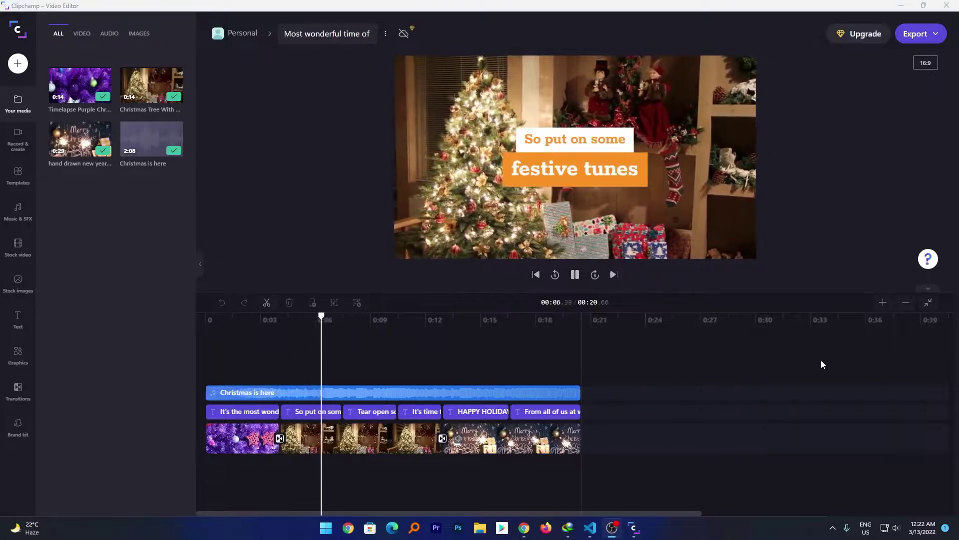
left_click(575, 274)
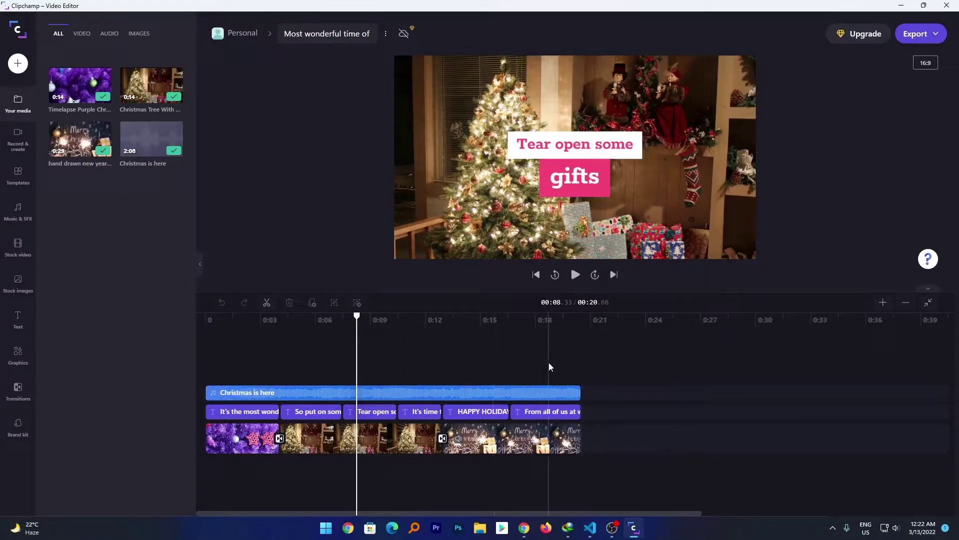
Step: Replace all of the template's audio, text and video clips on the timeline with the Christmas Tree With Stocking Timelapse video
left_click(460, 393)
key("Delete")
left_click(444, 406)
key("Delete")
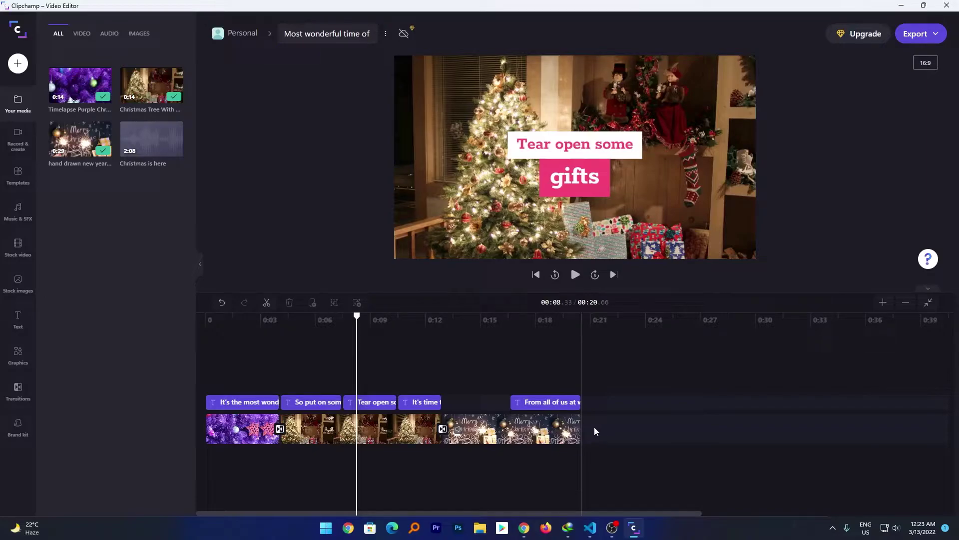
left_click_drag(591, 402, 279, 403)
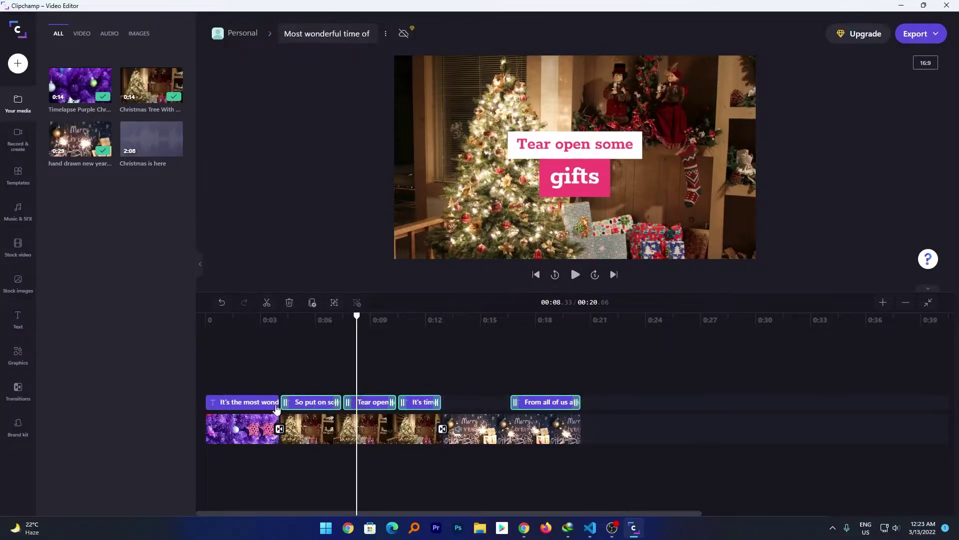
key("Delete")
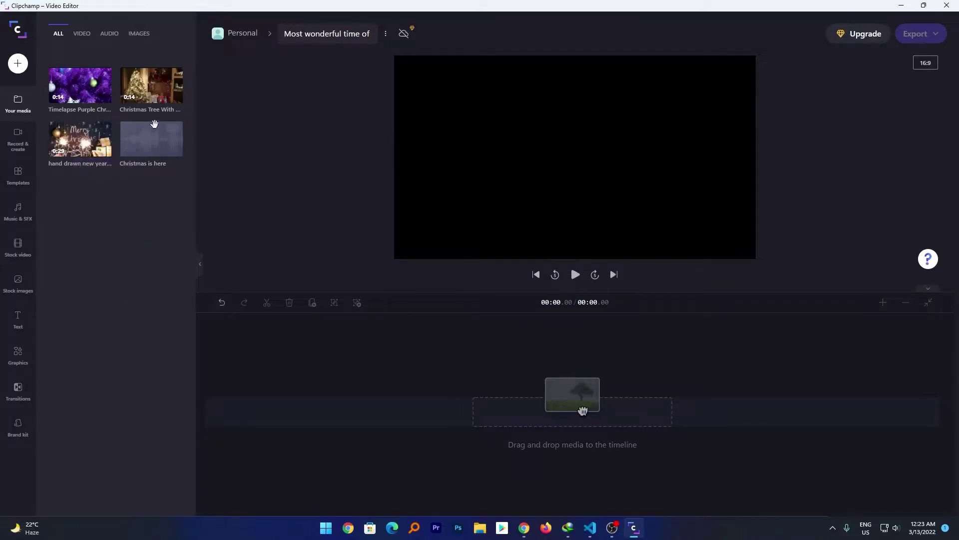
left_click_drag(140, 91, 337, 359)
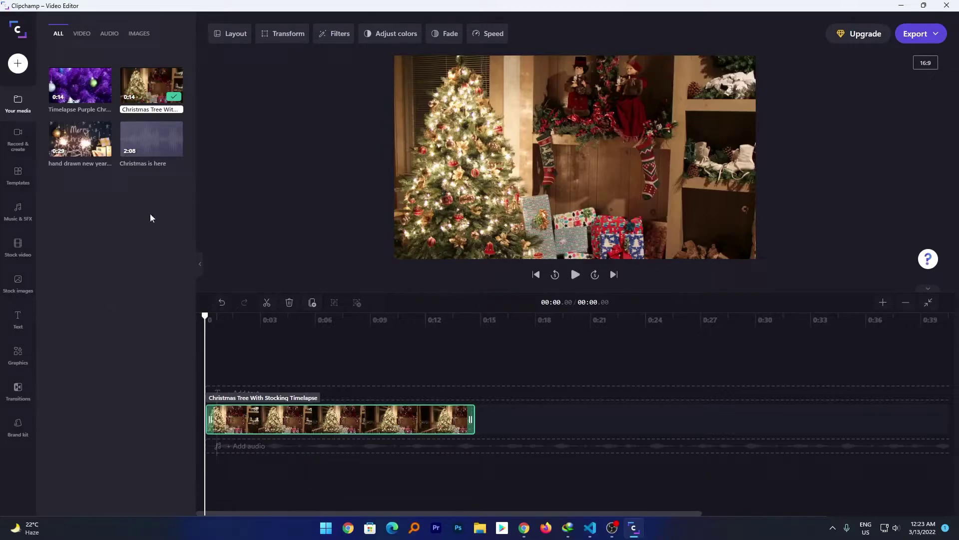
Step: Browse the stock video library and preview the free abstract 3D fluid-shapes background without adding it
left_click(19, 211)
left_click(18, 175)
left_click(18, 247)
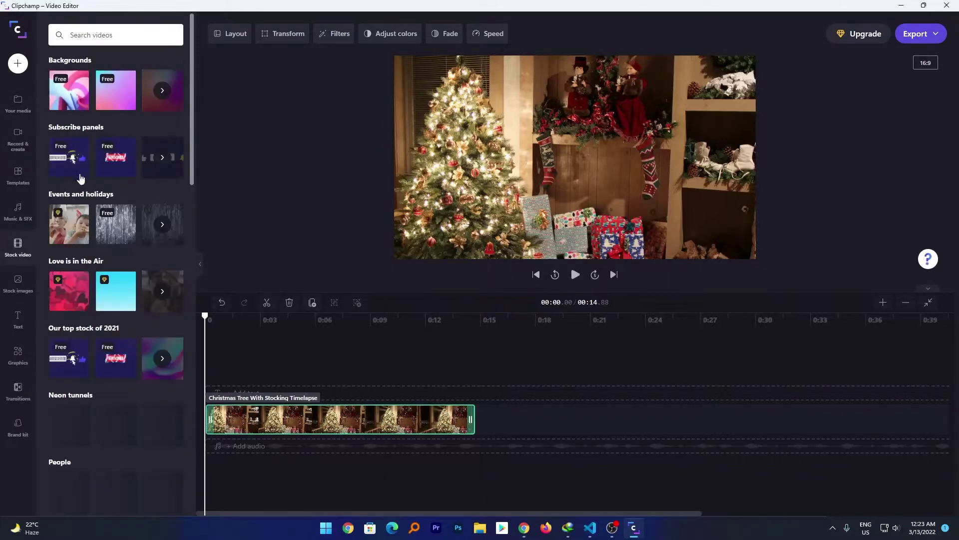
left_click(62, 104)
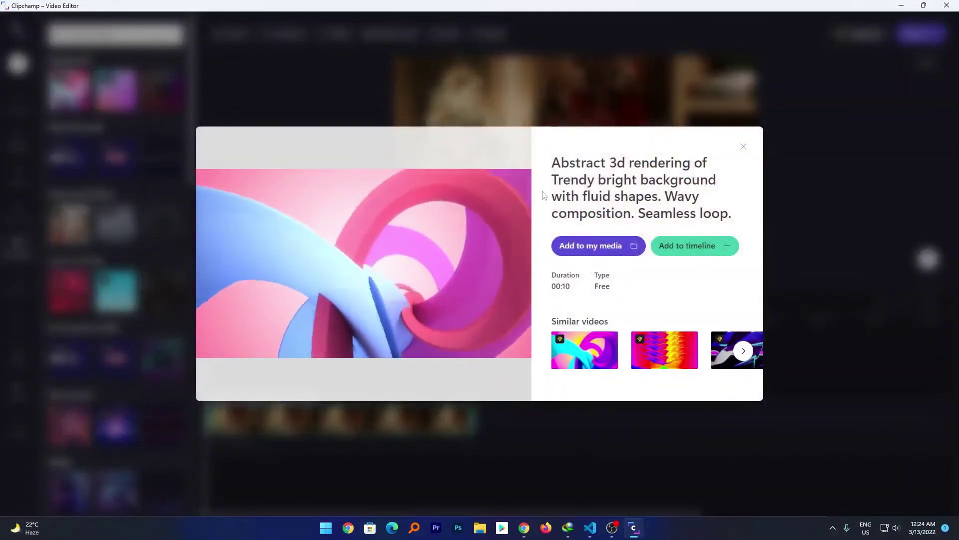
left_click(743, 147)
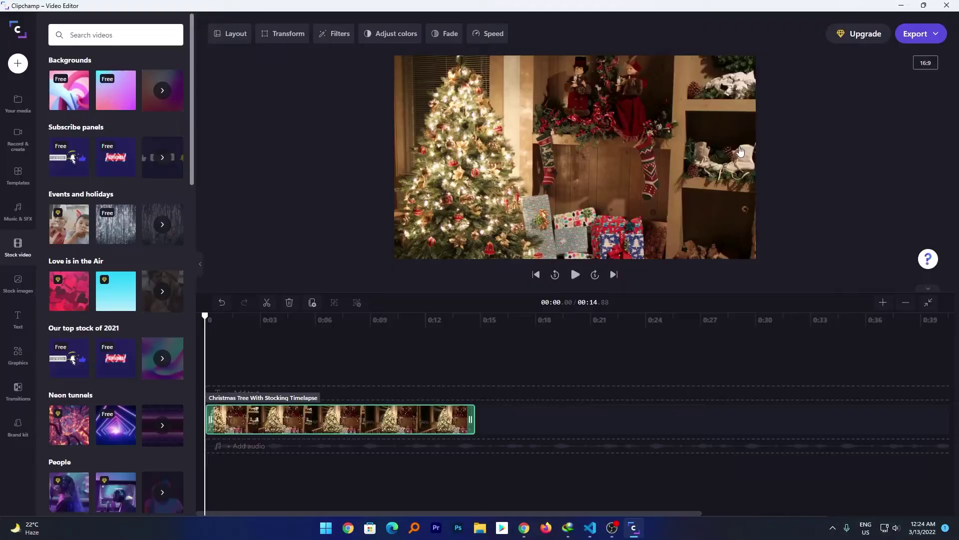
Step: Add the free silver tinsel rain stock video to the media and timeline, placing it right after the Christmas tree clip
left_click(113, 218)
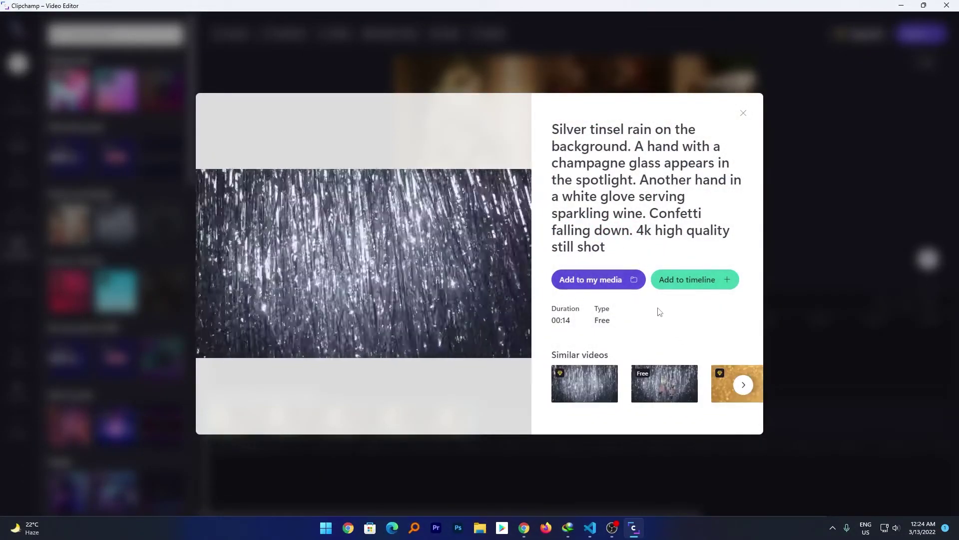
left_click(636, 279)
left_click(685, 280)
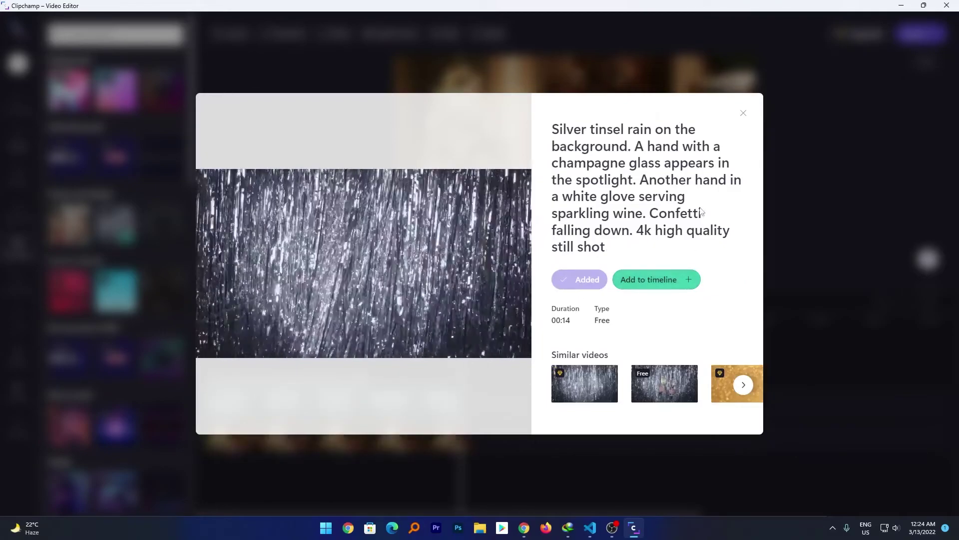
left_click(743, 113)
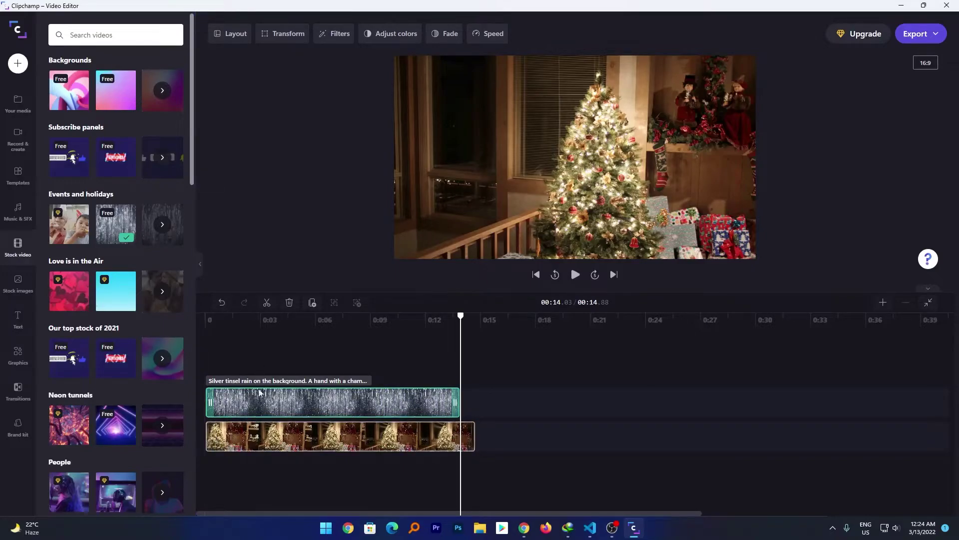
left_click_drag(263, 393, 503, 430)
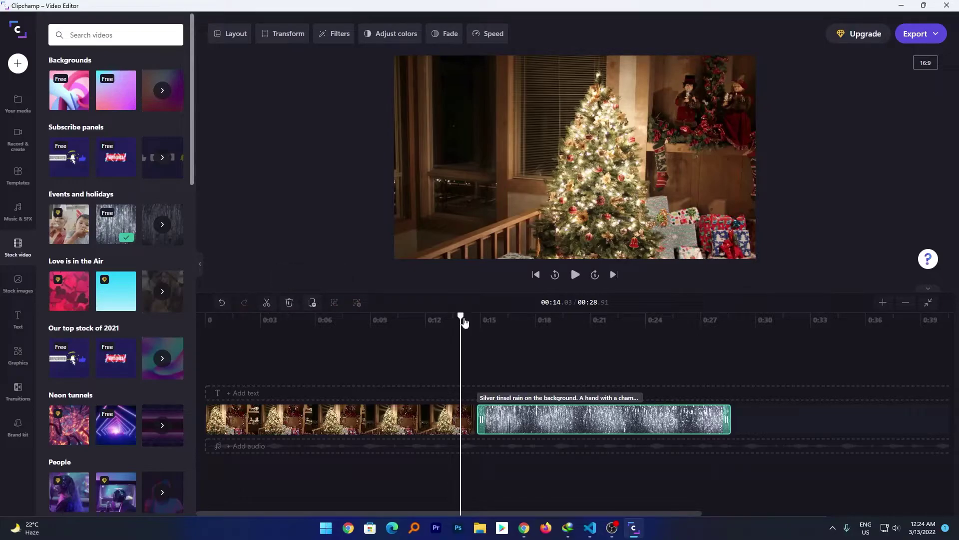
Step: Add the Hip Hop music track from the Beats category beneath the video clips, starting at the beginning of the timeline
left_click_drag(459, 316, 325, 319)
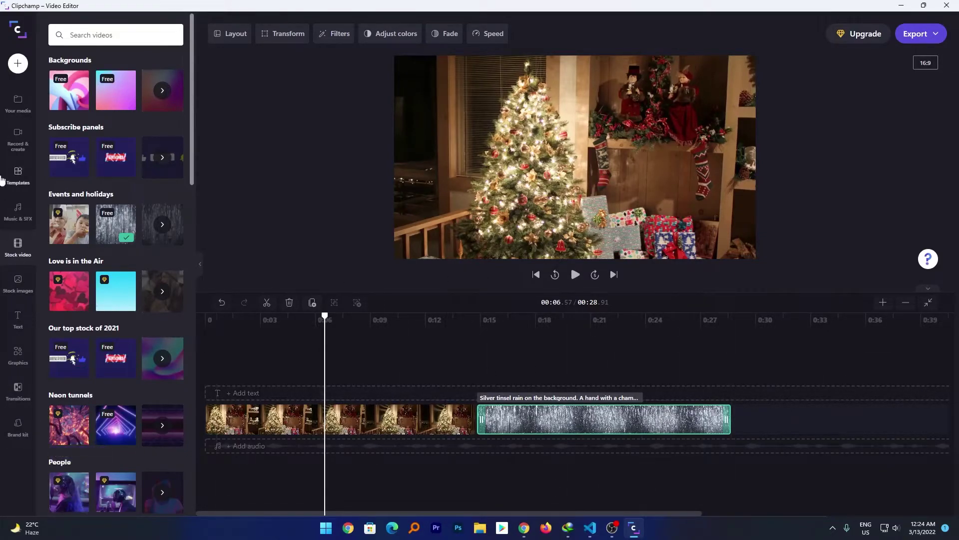
left_click(326, 424)
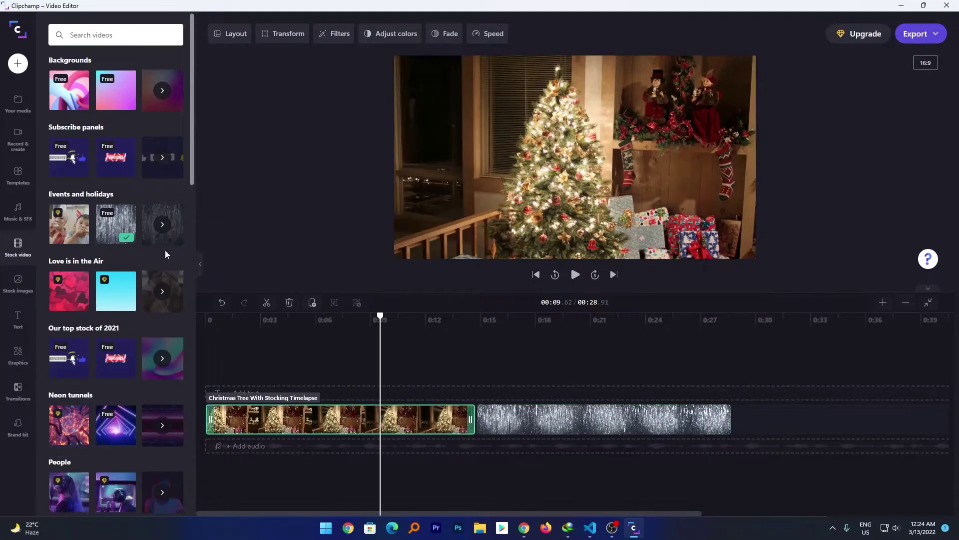
left_click(20, 214)
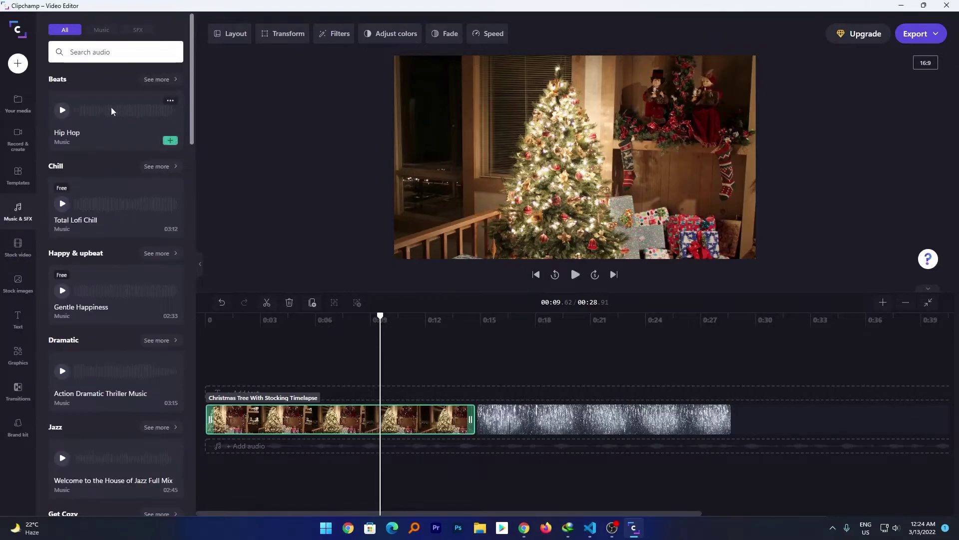
left_click_drag(62, 110, 267, 445)
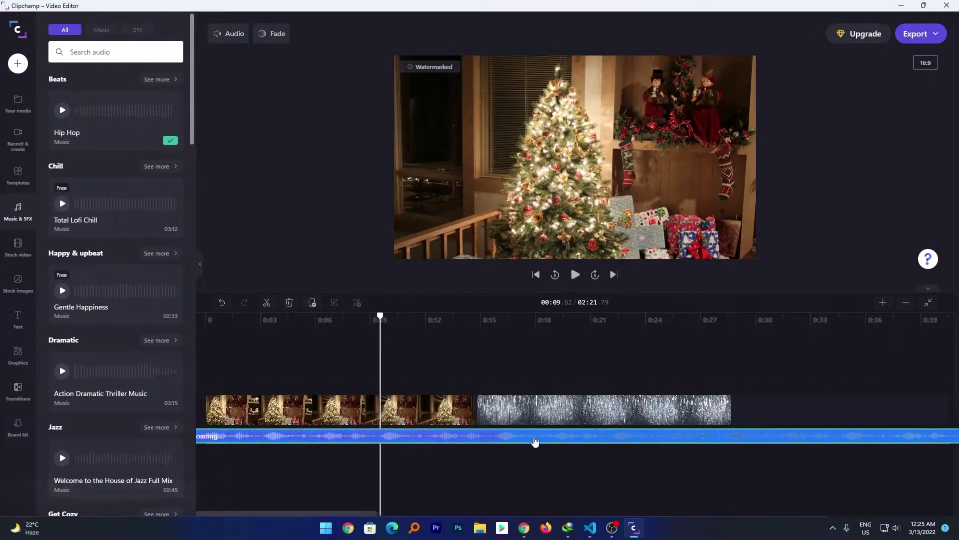
Step: Split the Hip Hop audio track at 00:20.14
right_click(537, 441)
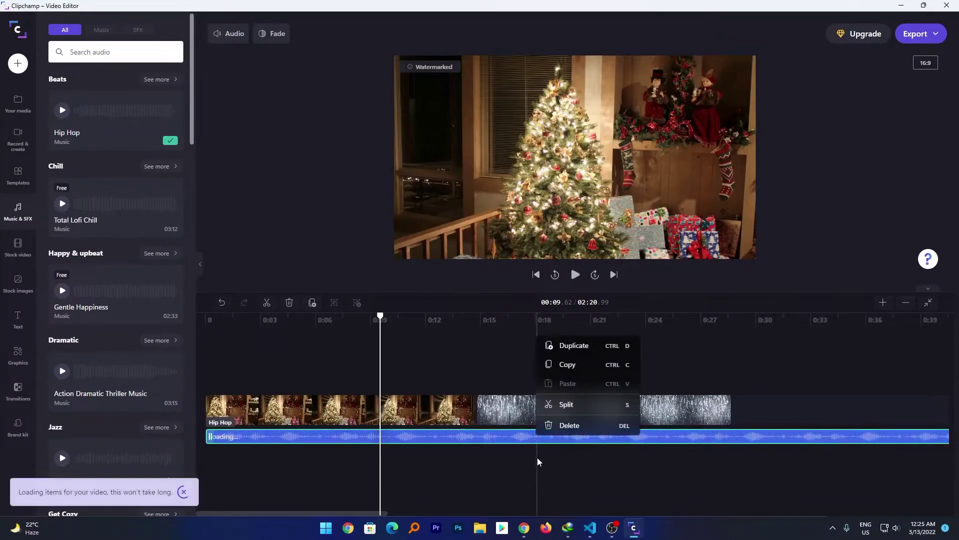
left_click(572, 461)
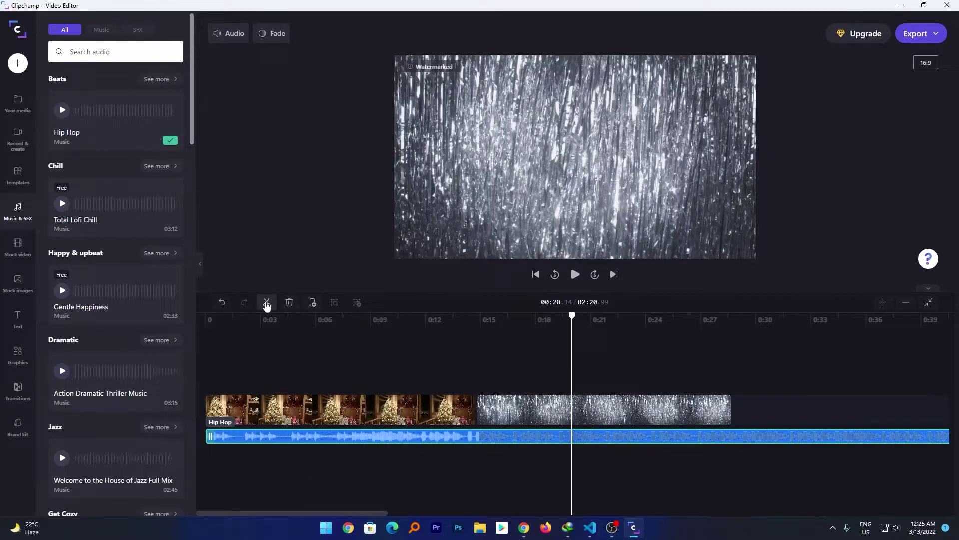
left_click(266, 302)
Step: Split the silver tinsel clip at 00:16.25 and delete its short first piece
left_click(535, 421)
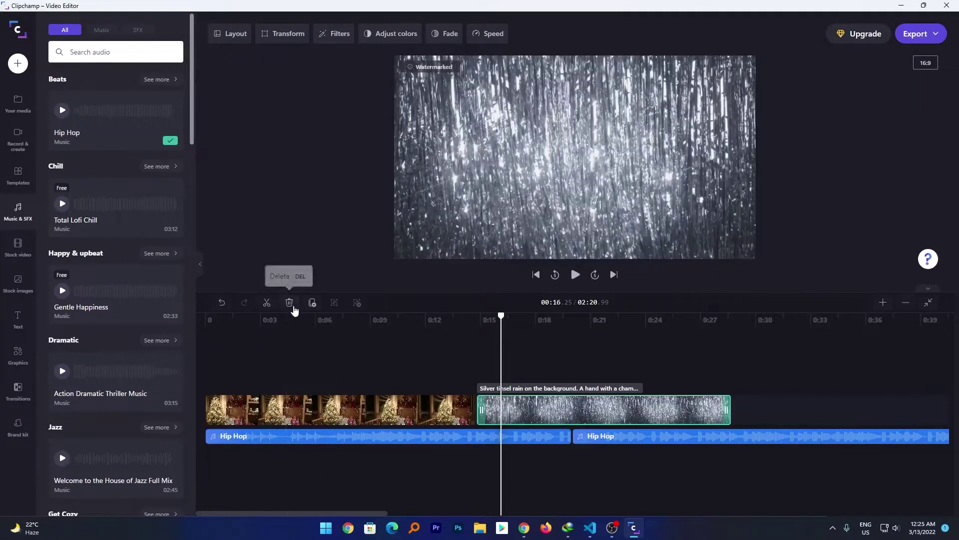
left_click(266, 303)
left_click(546, 318)
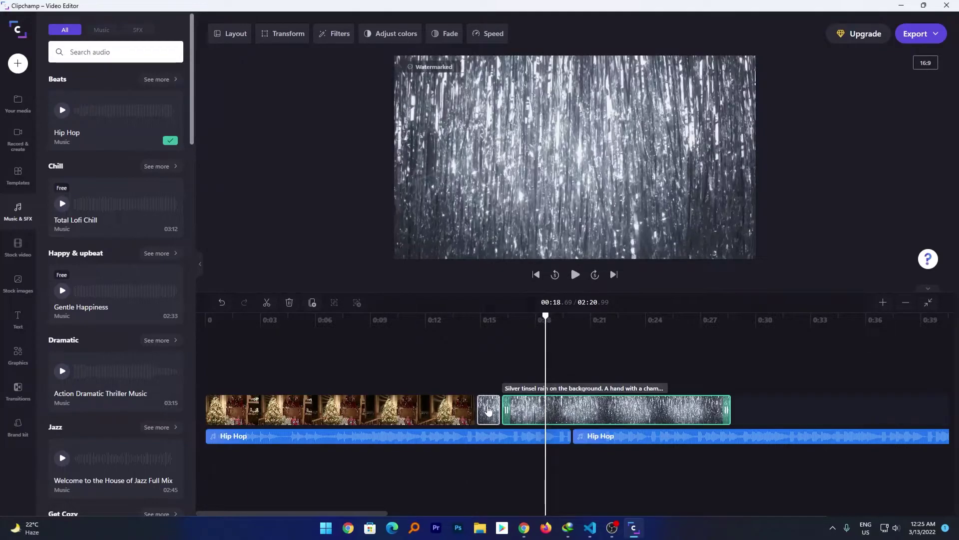
left_click(489, 410)
key("Delete")
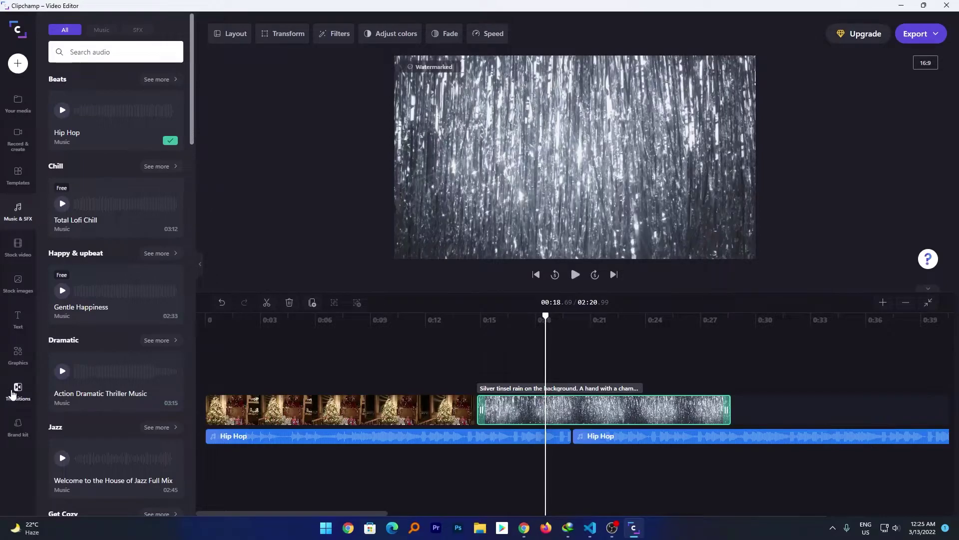
Step: Add a Cross blur transition between the Christmas tree clip and the silver tinsel clip
left_click(15, 393)
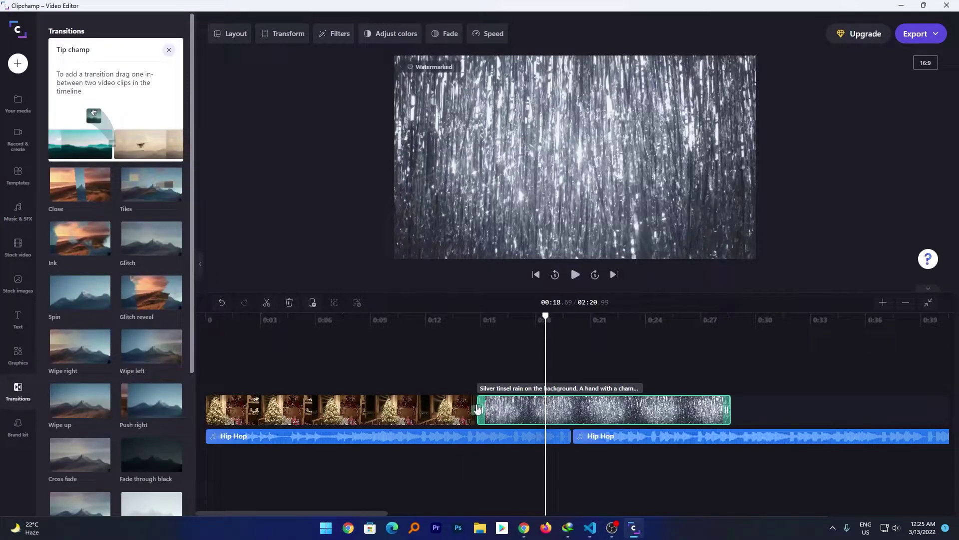
left_click(500, 320)
scroll(112, 392, "down", 4)
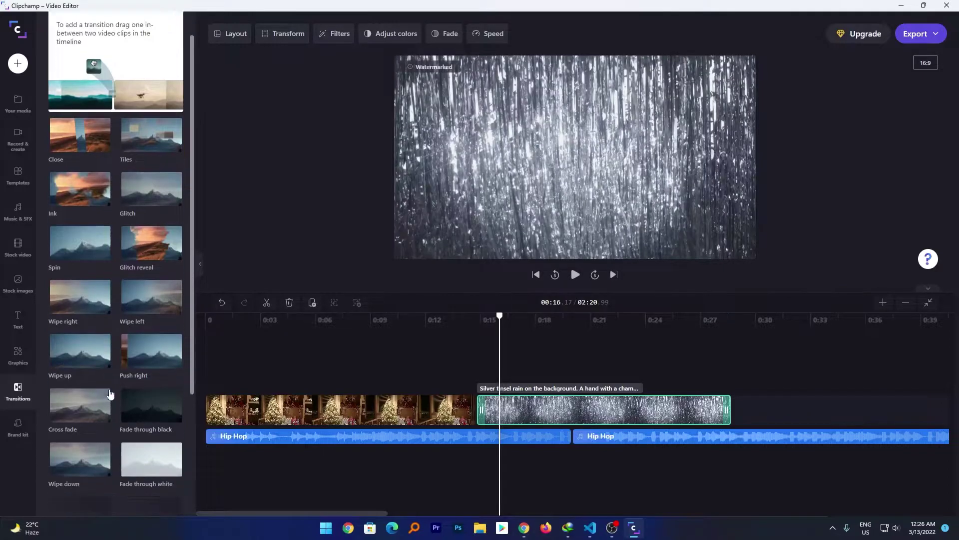
left_click_drag(92, 427, 477, 413)
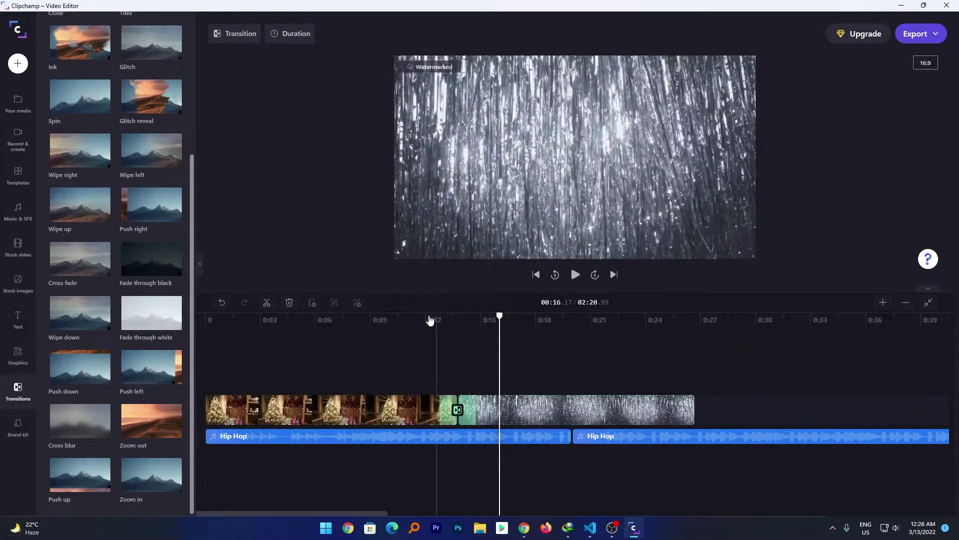
Step: Play the timeline from about 11 seconds to preview the transition between the two video clips, and pause after it
left_click(410, 322)
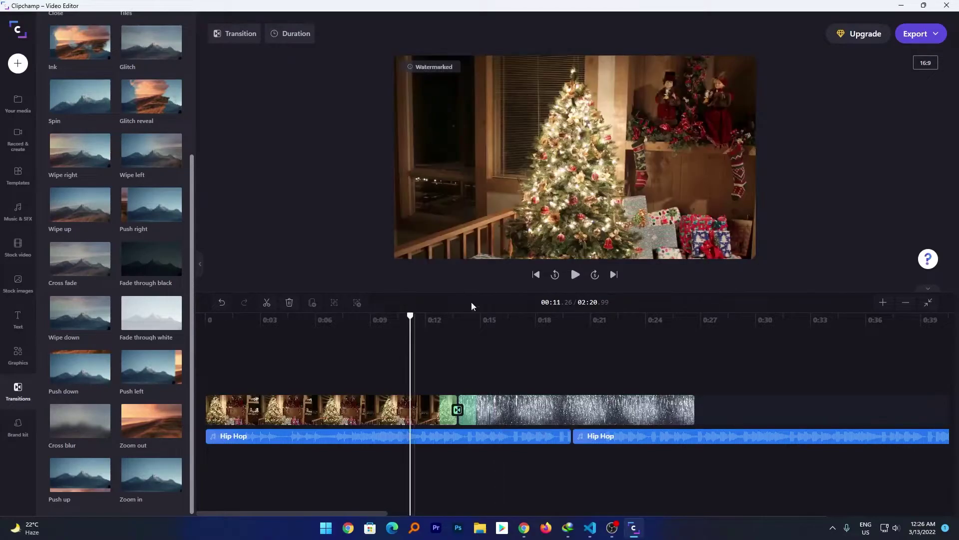
left_click(577, 278)
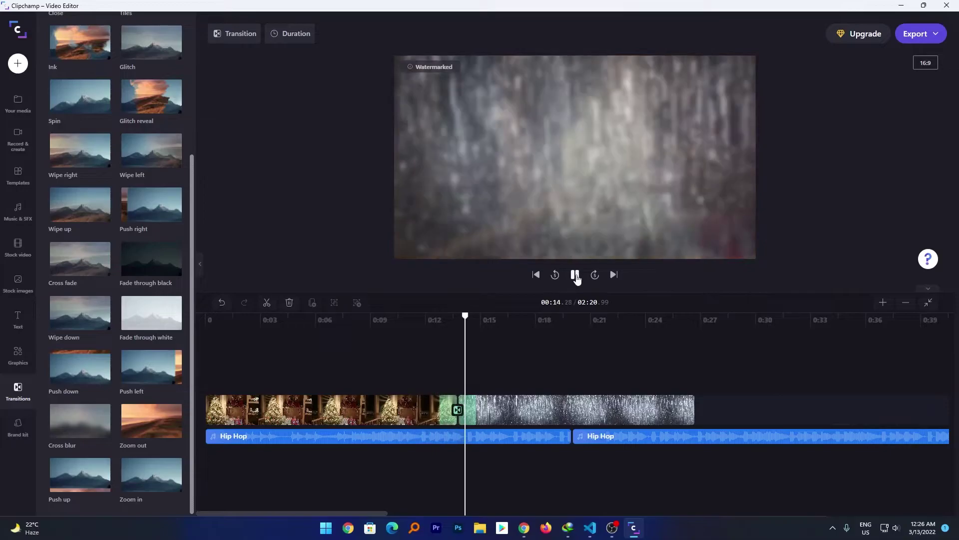
left_click(577, 278)
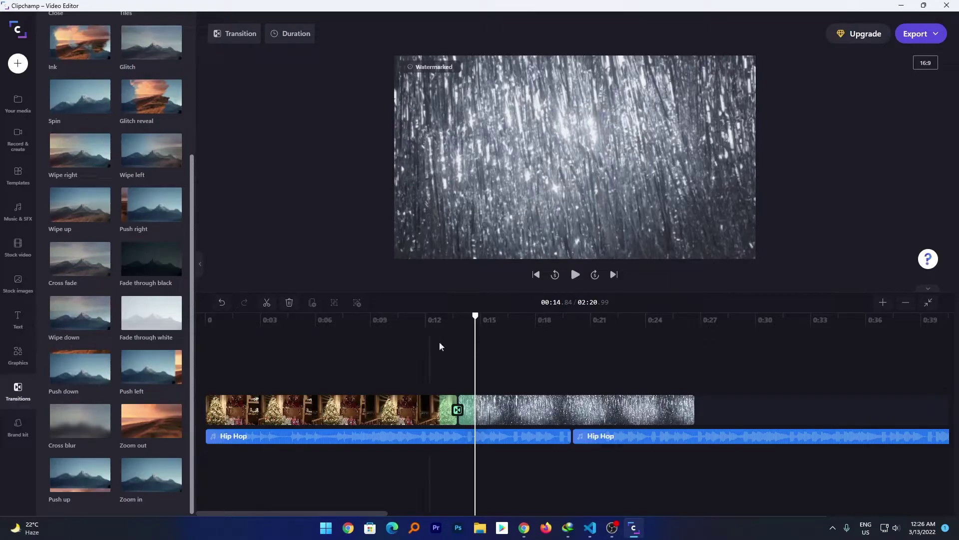
Step: Place the Happy Birthday sticker on a track above the silver tinsel clip at about 16 seconds
left_click(18, 355)
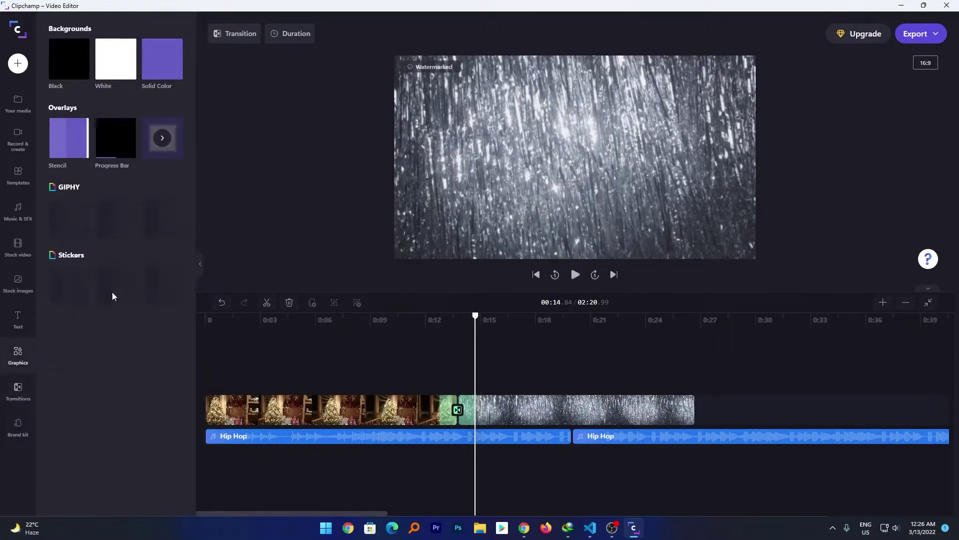
left_click_drag(116, 286, 517, 370)
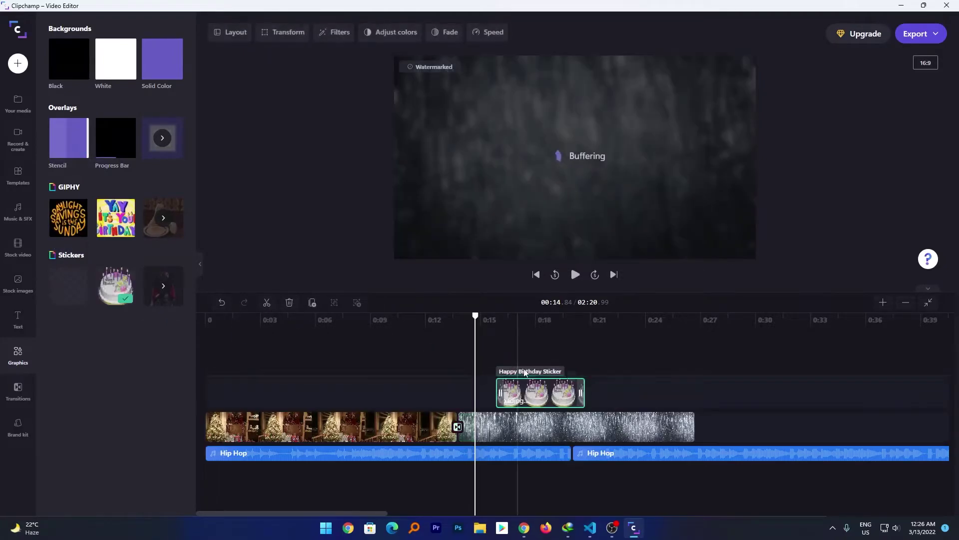
Step: Place a Clean title above the silver tinsel clip at about 17 seconds and preview its frame at 00:19.16
left_click(18, 317)
left_click_drag(79, 160, 547, 372)
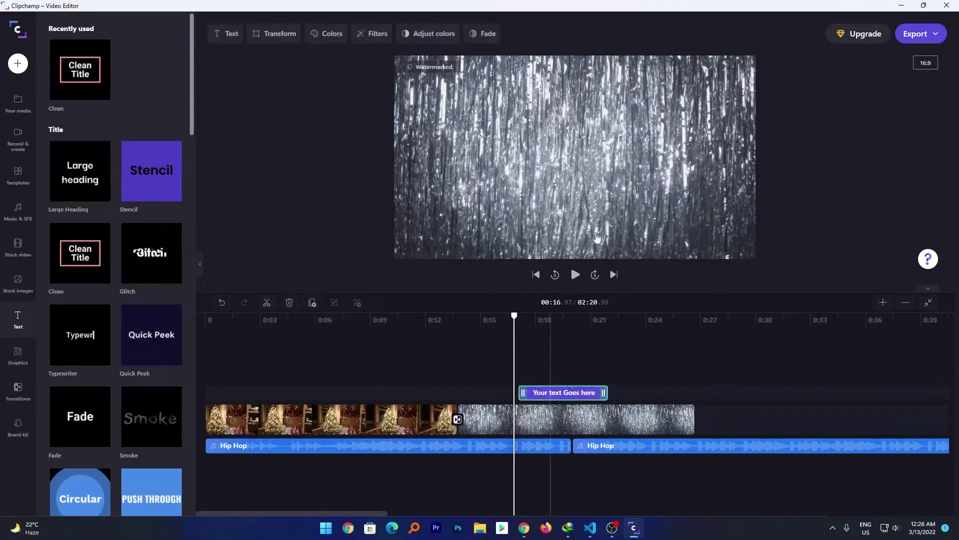
left_click_drag(517, 315, 554, 315)
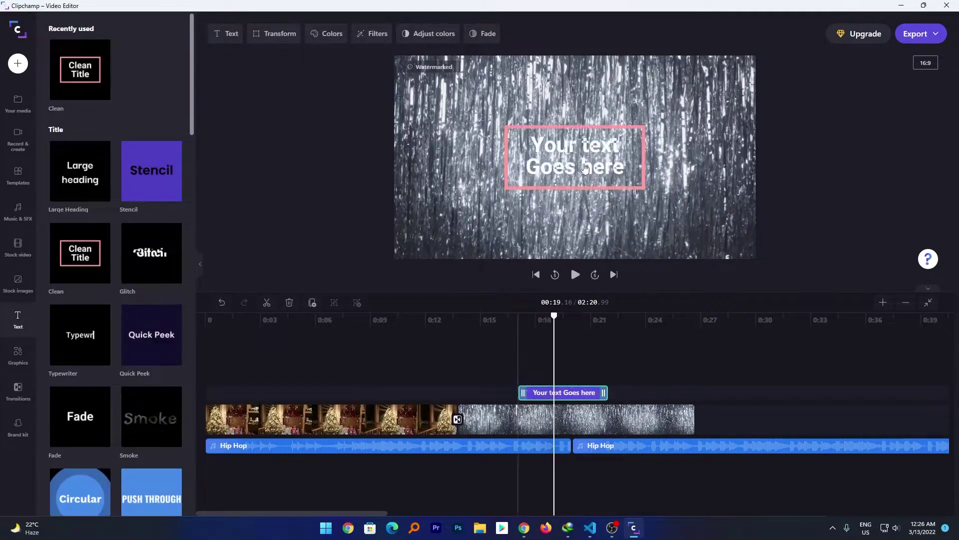
Step: Replace the Clean title's placeholder text with "Technoholic"
left_click(572, 392)
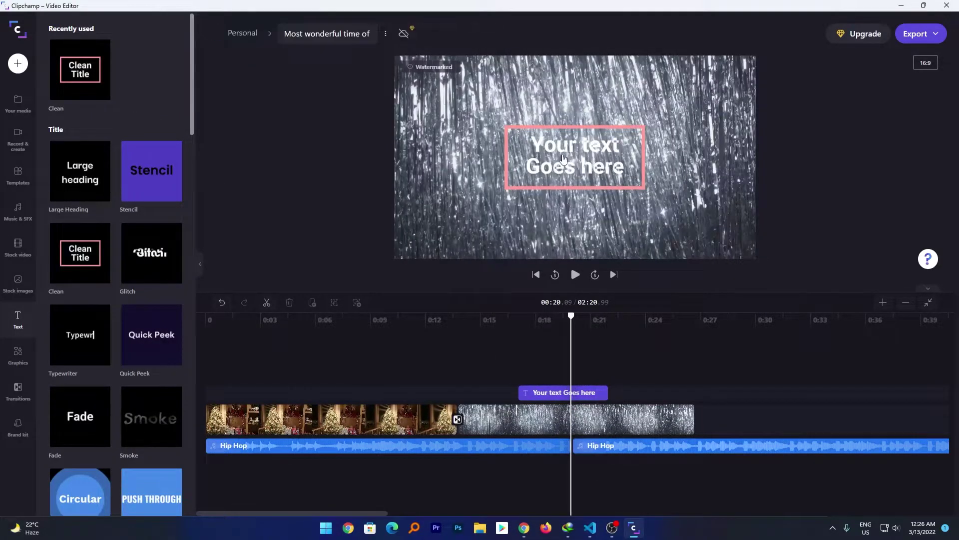
left_click(578, 116)
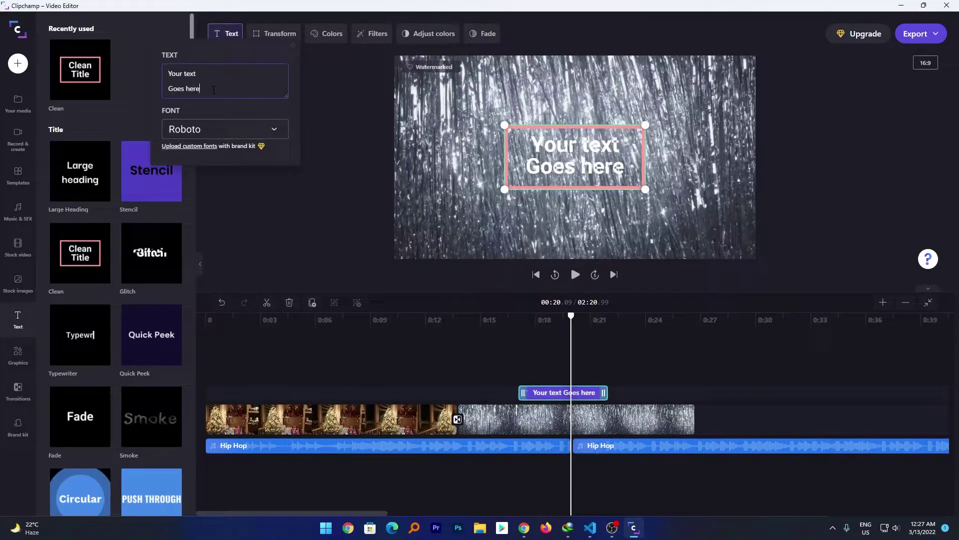
left_click_drag(214, 90, 127, 40)
type("Techno")
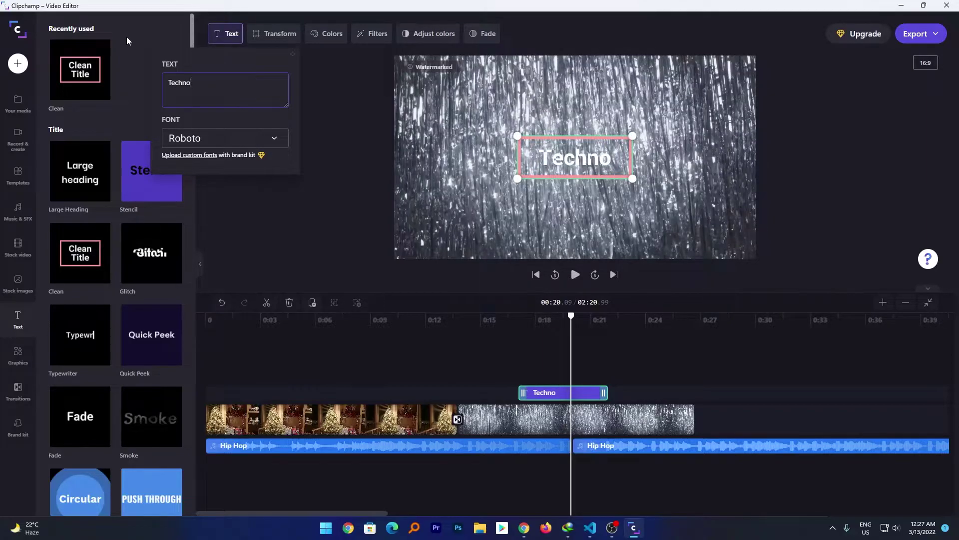
type("holic")
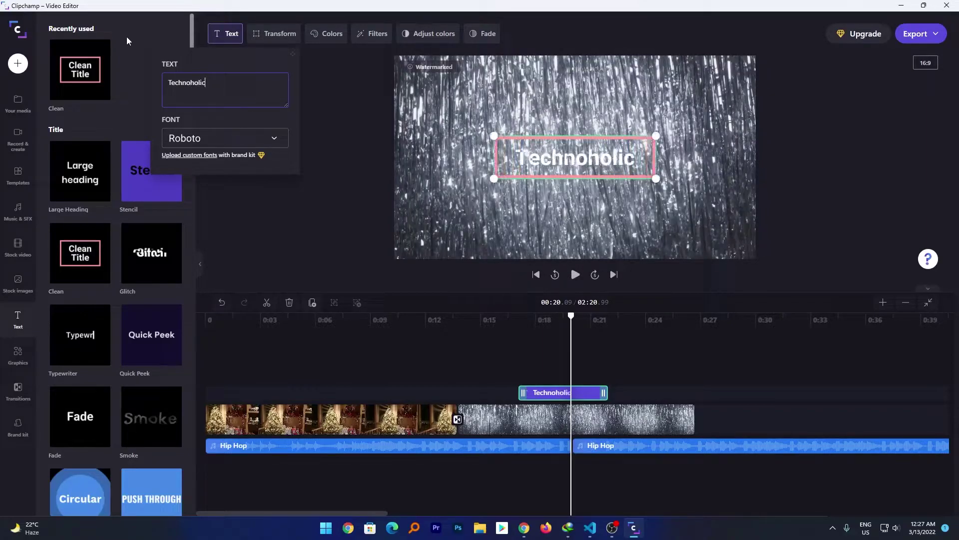
Step: Set the Technoholic title's font to Anton and review the available fonts
left_click(258, 143)
left_click(217, 298)
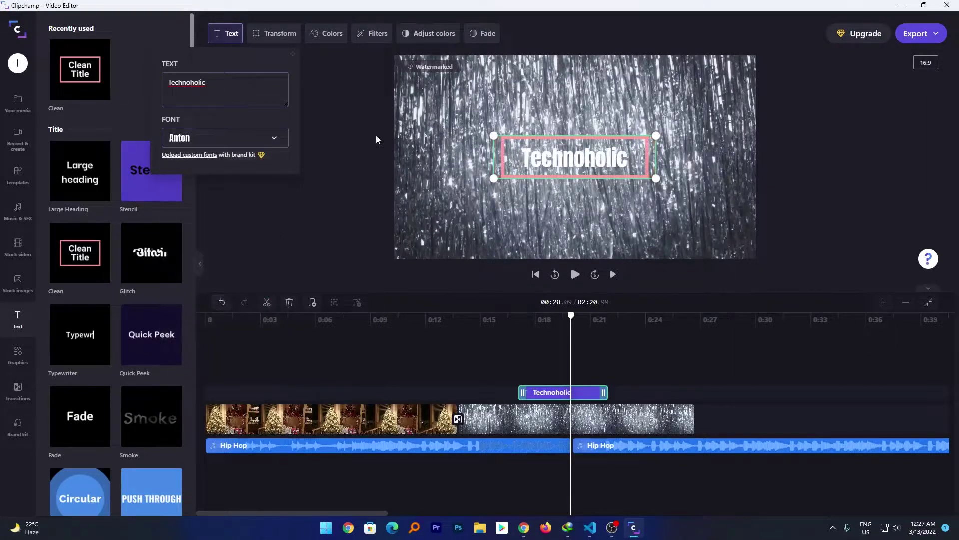
left_click(320, 230)
left_click(570, 149)
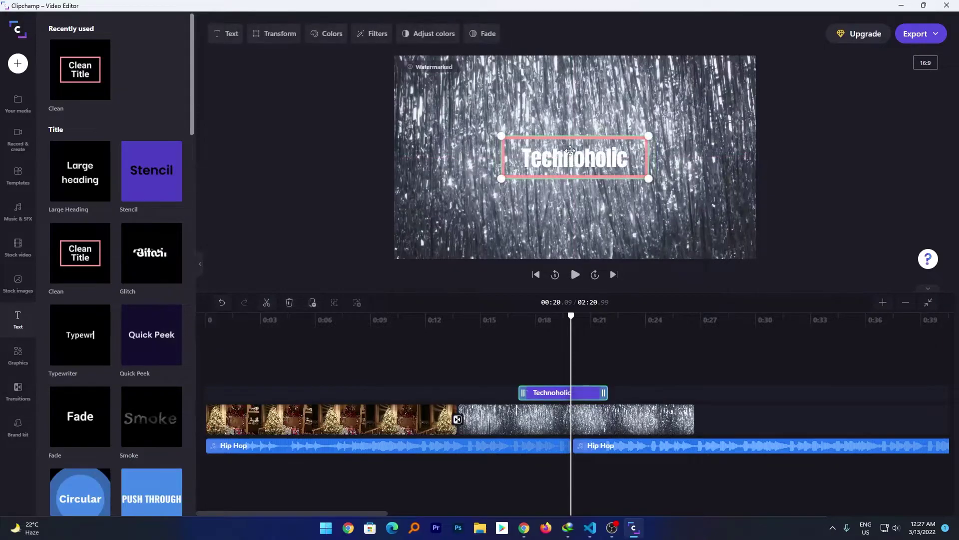
left_click(562, 158)
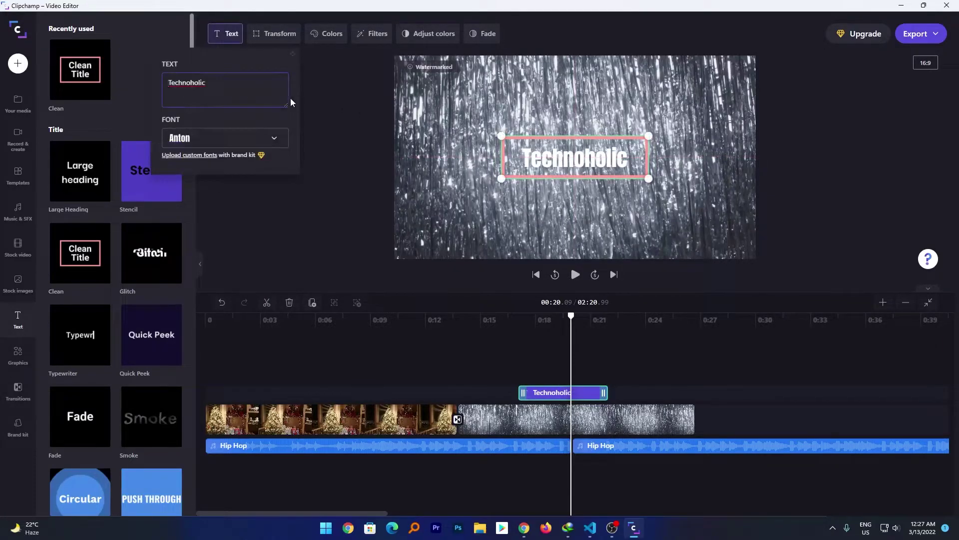
left_click(258, 135)
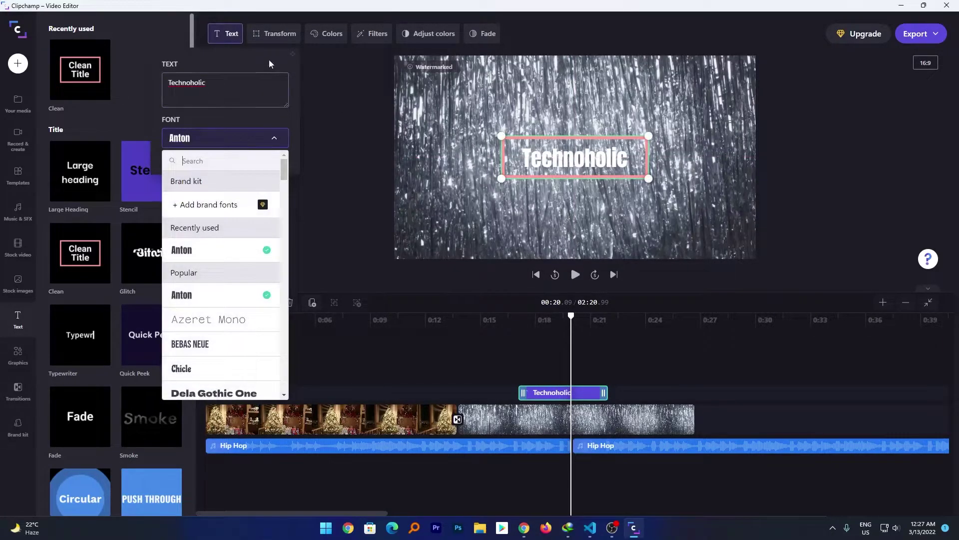
Step: Set the Technoholic title's accent color to #000000 and its primary color to #242424
left_click(325, 34)
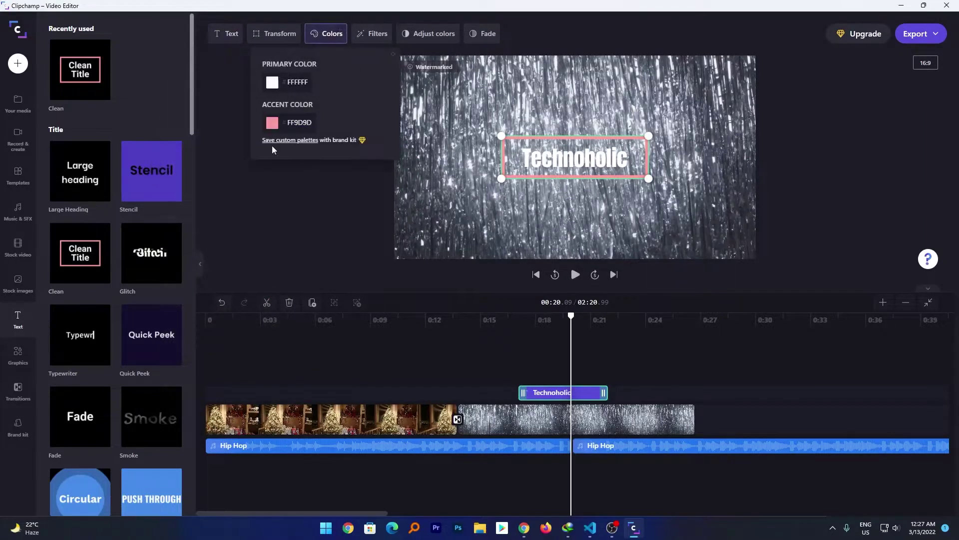
left_click(282, 124)
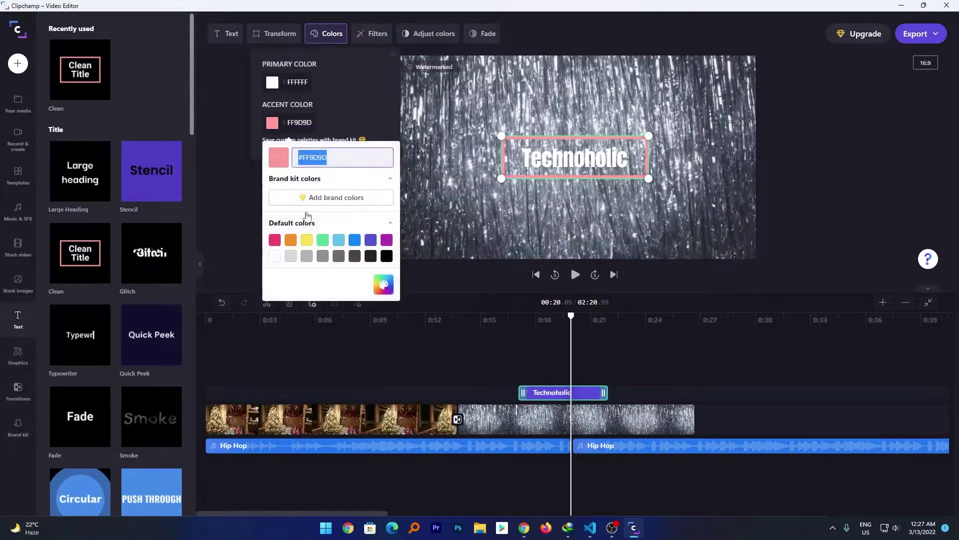
left_click(386, 257)
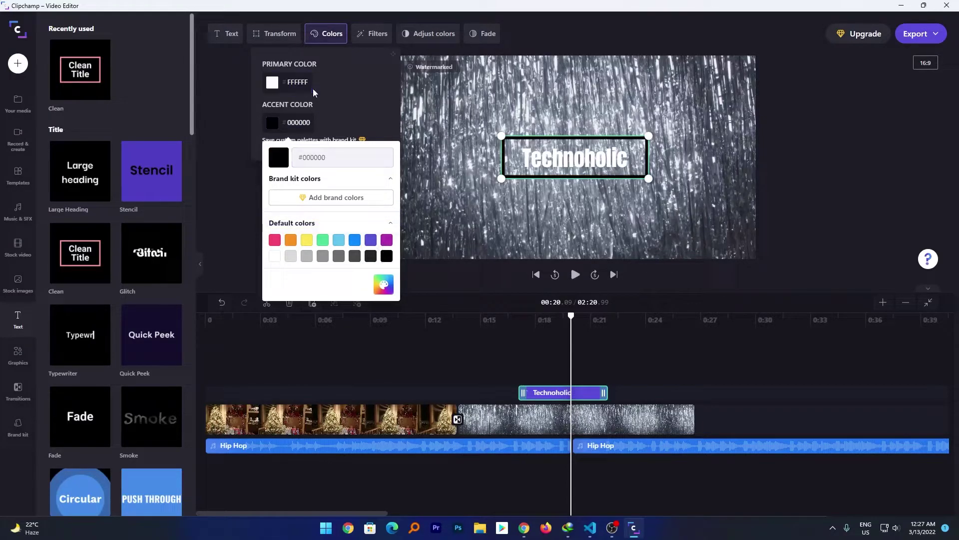
left_click(300, 82)
left_click(370, 216)
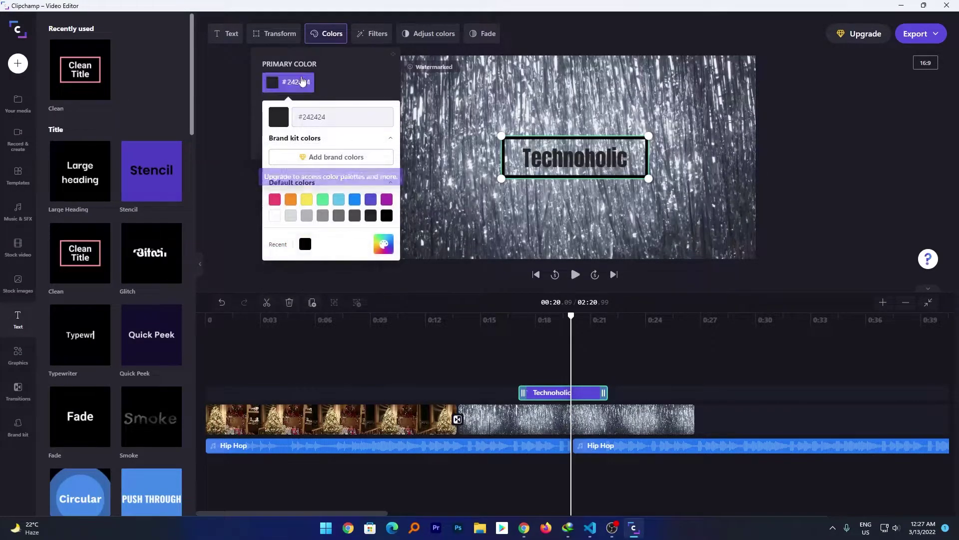
Step: Browse the filters and transform options for the Technoholic title and enlarge the title slightly in the frame
left_click(366, 36)
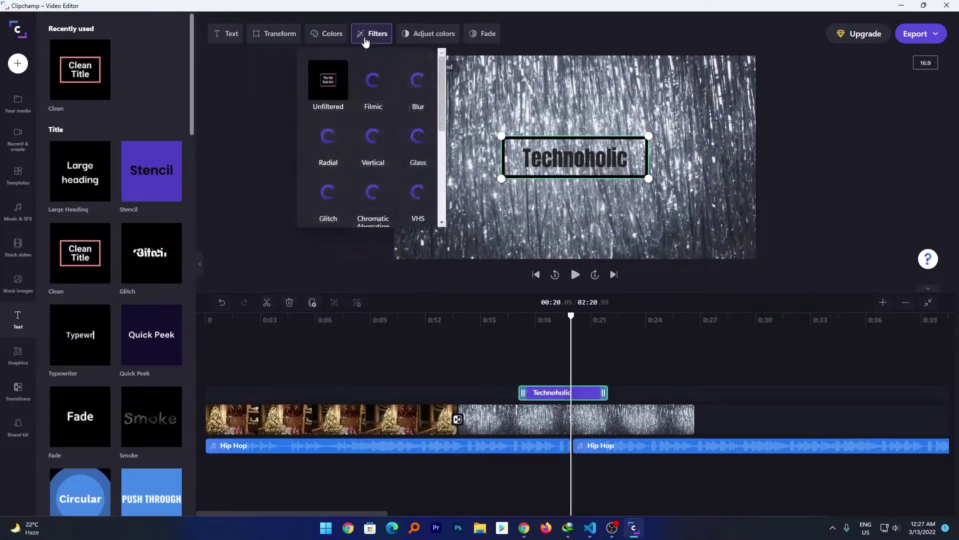
scroll(343, 139, "down", 1)
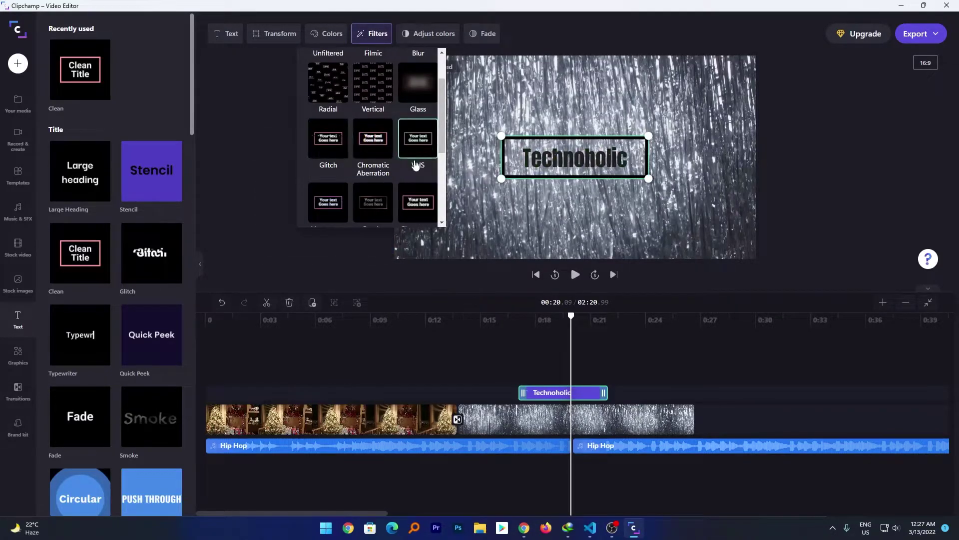
scroll(415, 164, "down", 4)
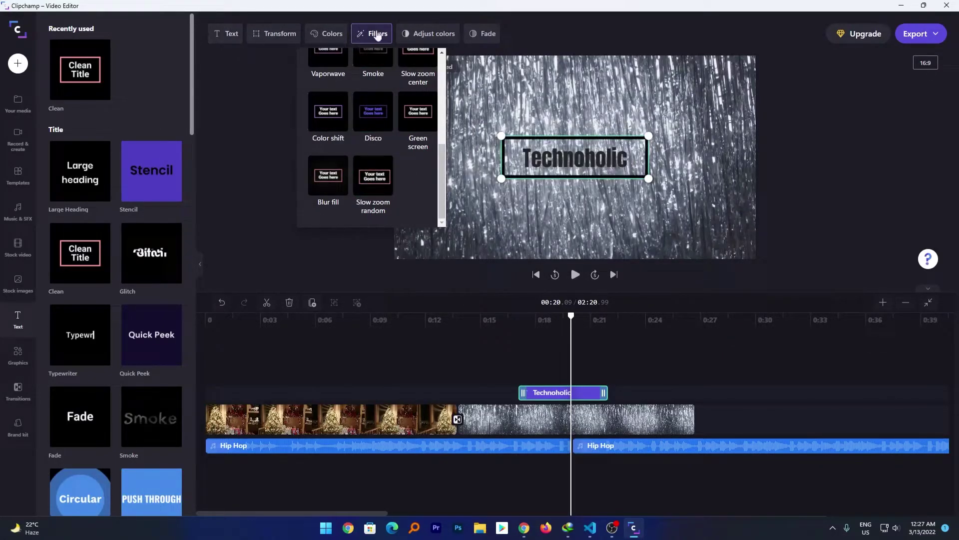
left_click(275, 34)
left_click(270, 34)
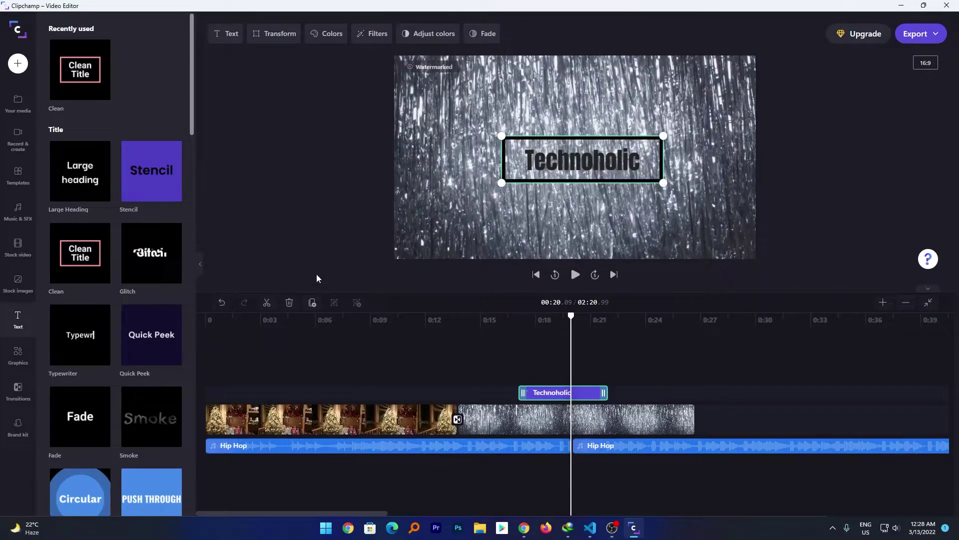
Step: Place a Funky two-line title on a new track above the Technoholic title, starting at about 22 seconds
scroll(121, 330, "down", 5)
scroll(121, 330, "down", 10)
left_click_drag(80, 175, 639, 384)
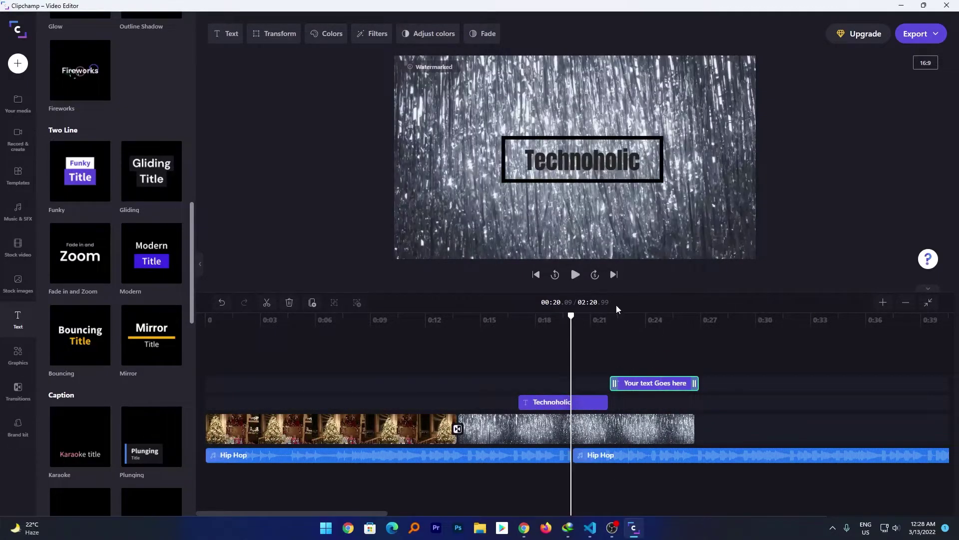
Step: Play the timeline from about 22 seconds to preview the Funky title, and pause once it has appeared
left_click_drag(572, 316, 605, 318)
left_click(575, 274)
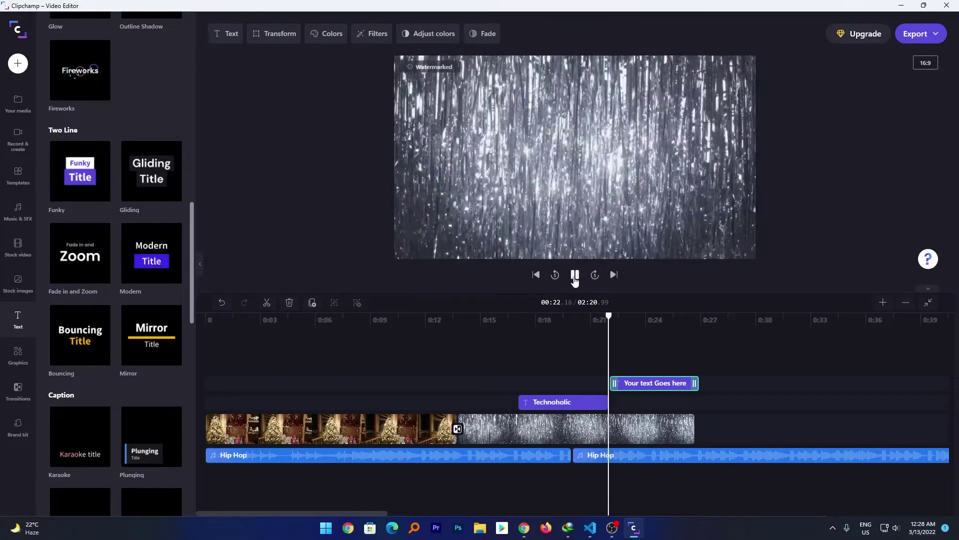
left_click(575, 275)
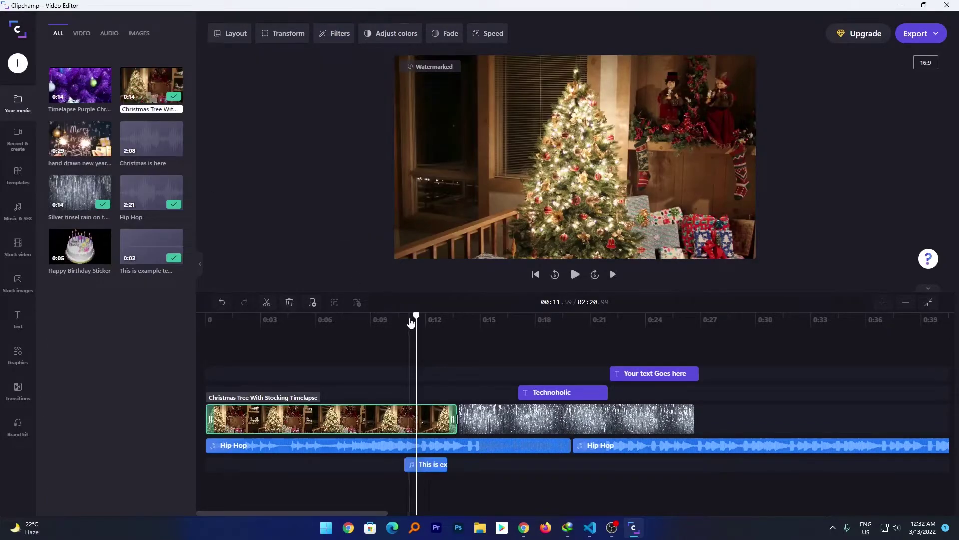
Step: Apply the Increased filter to the Christmas tree clip, previewing its frame at 00:04.63
left_click_drag(416, 316, 290, 316)
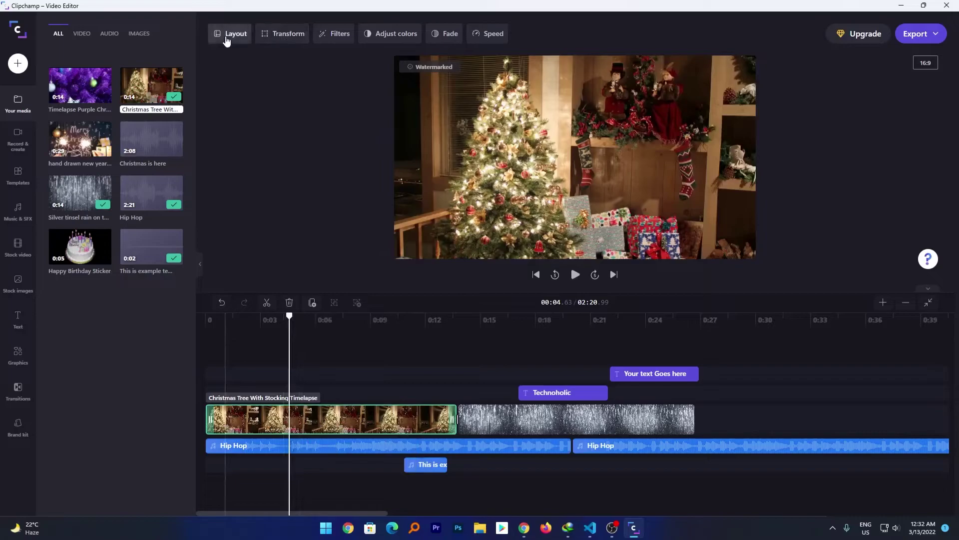
left_click(327, 34)
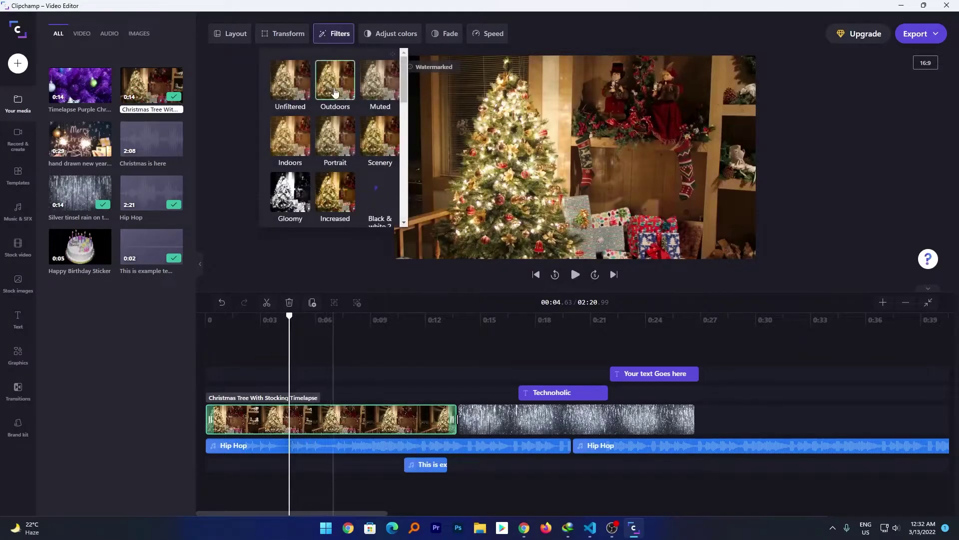
scroll(335, 197, "down", 1)
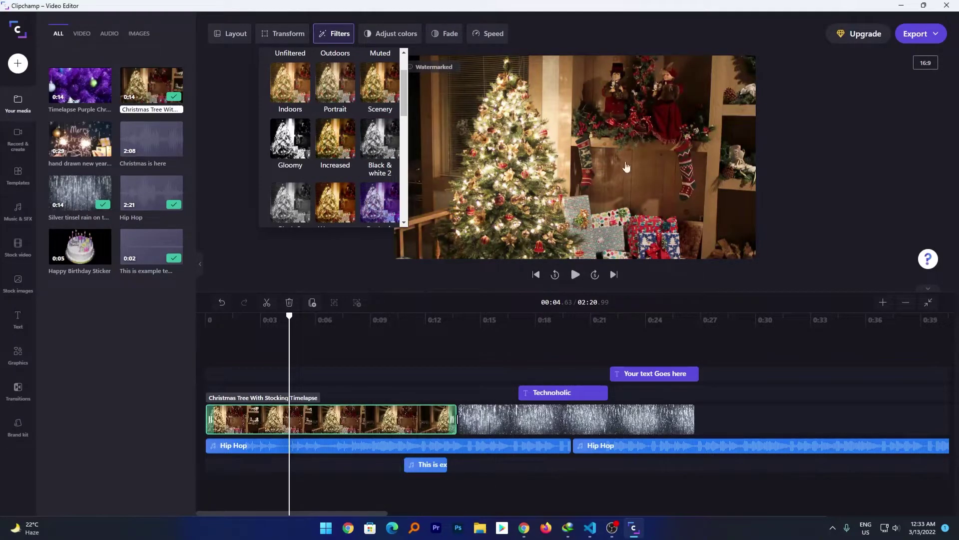
left_click(329, 154)
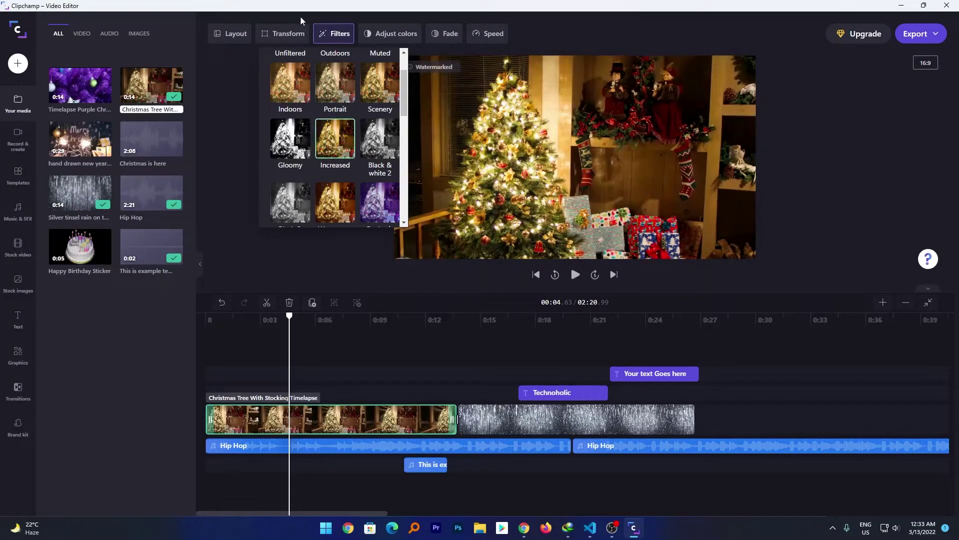
Step: Review the transform, color adjustment, filter and fade settings of the Christmas tree clip
left_click(292, 34)
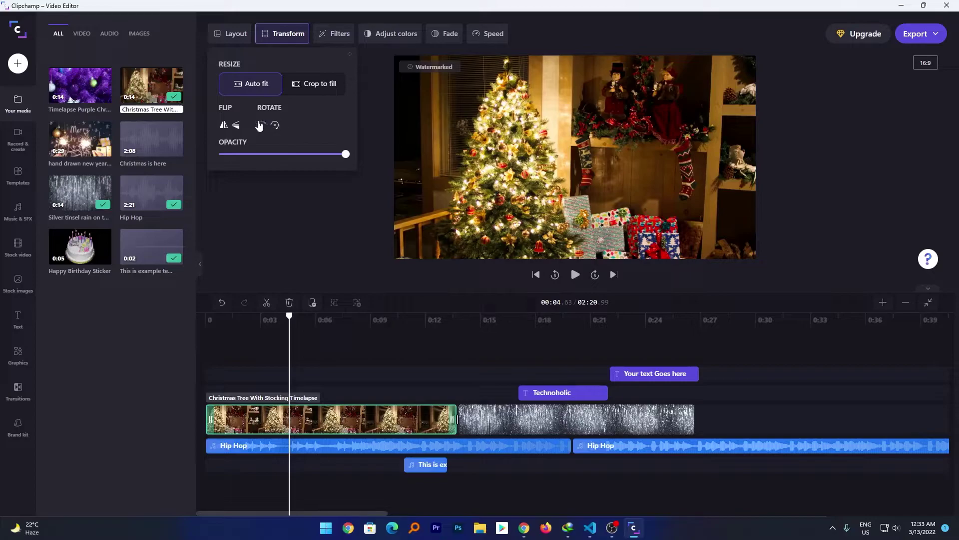
left_click(384, 35)
mouse_move(388, 76)
left_mouse_down()
mouse_move(401, 76)
mouse_move(387, 77)
left_mouse_up()
left_click(352, 40)
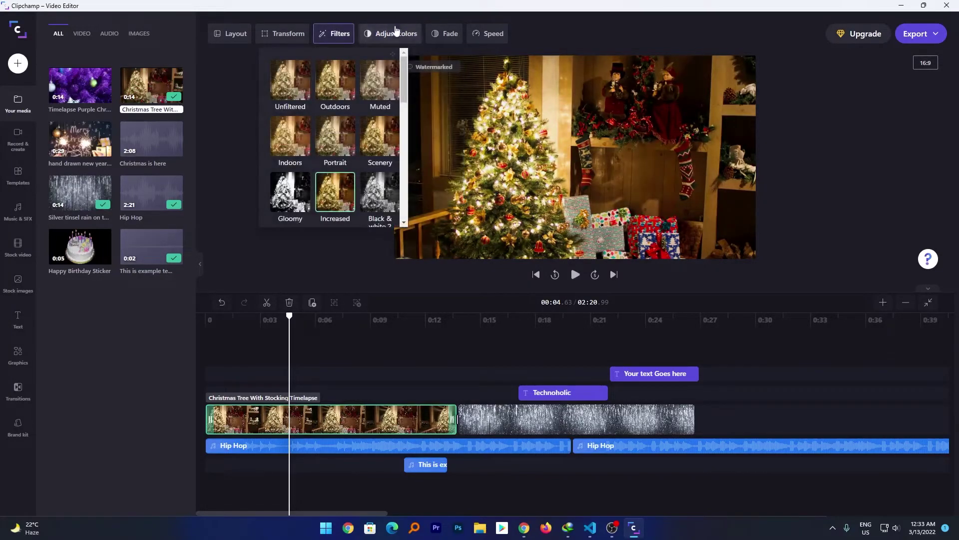
left_click(441, 34)
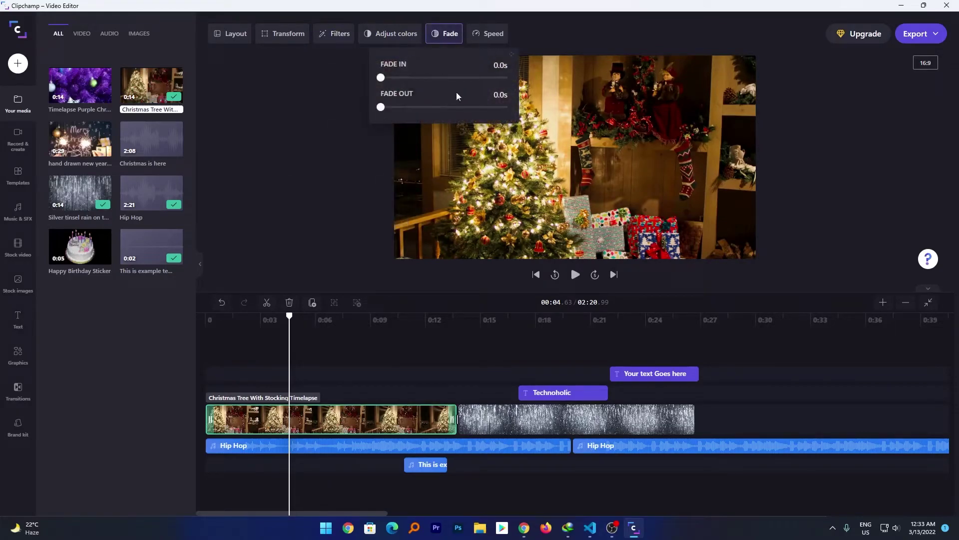
Step: Set the Christmas tree clip's speed to Fast and lower it to 2x
left_click(484, 33)
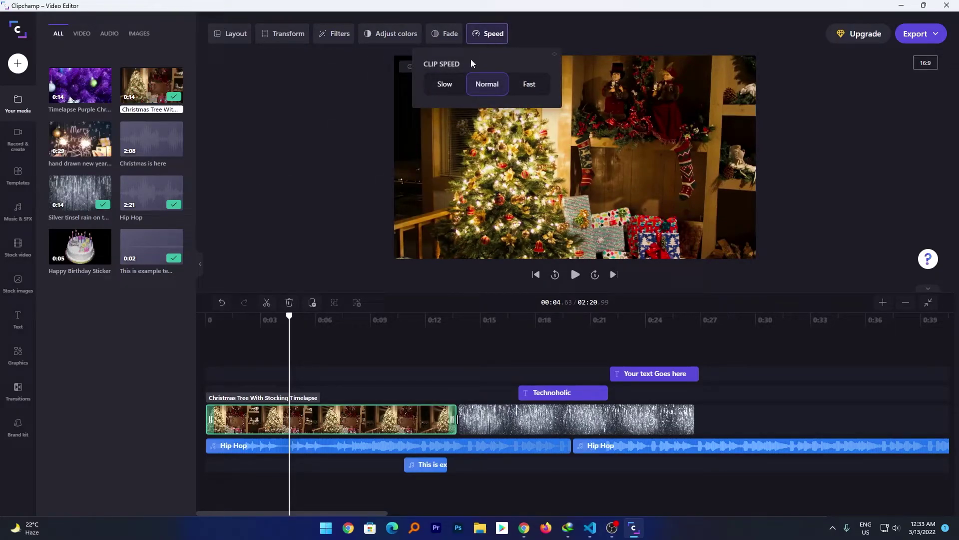
left_click(529, 84)
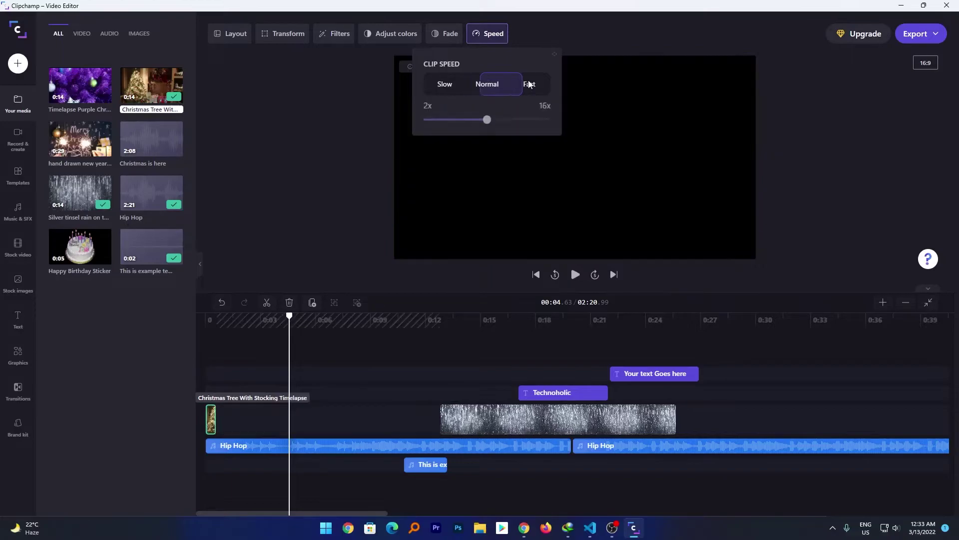
left_click_drag(485, 120, 424, 119)
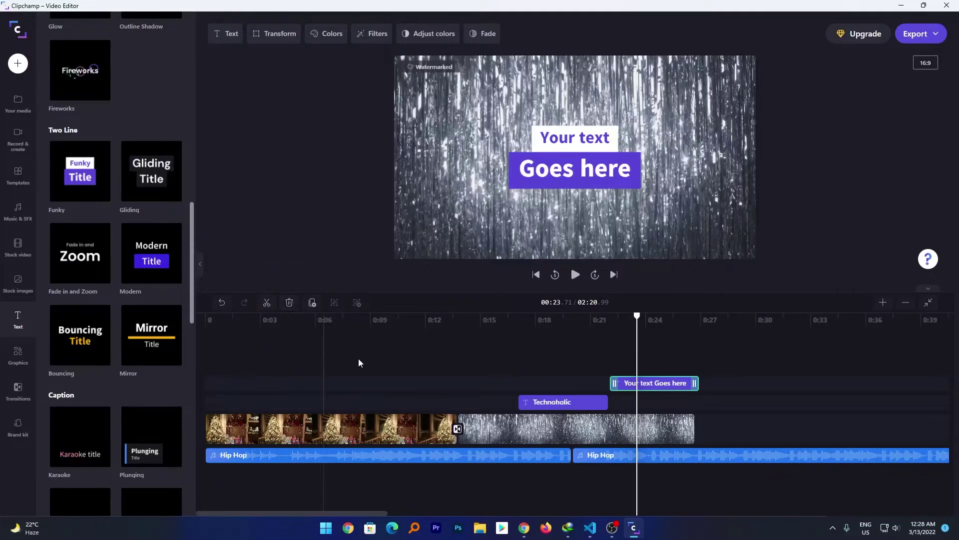
Step: Look through the brand kit, graphics, transitions, text, stock image, stock video, music and template libraries
left_click(15, 427)
left_click(18, 356)
left_click(18, 390)
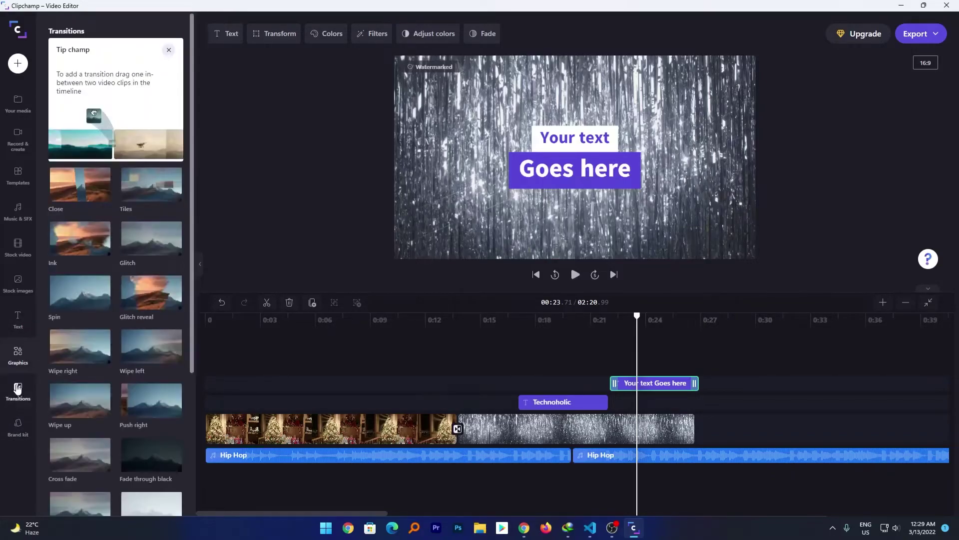
left_click(17, 322)
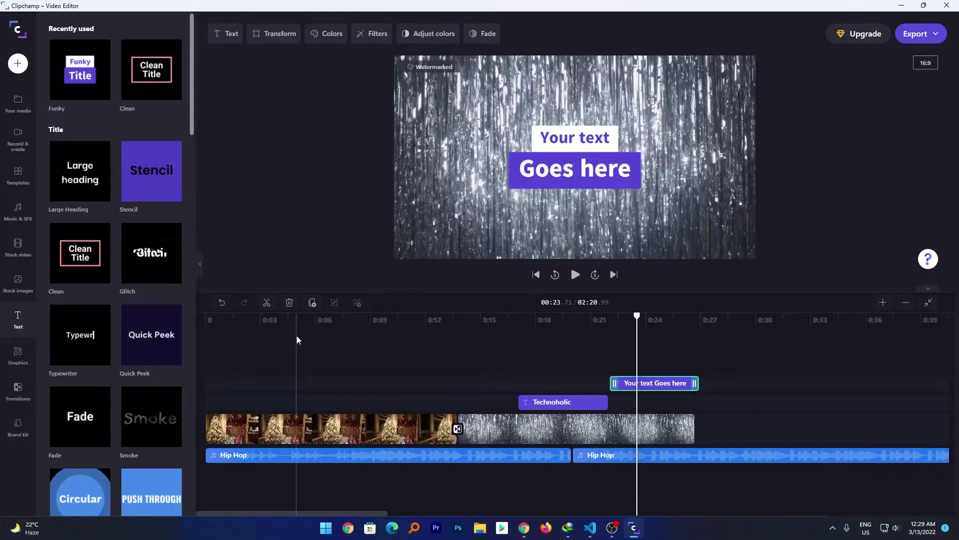
left_click(18, 282)
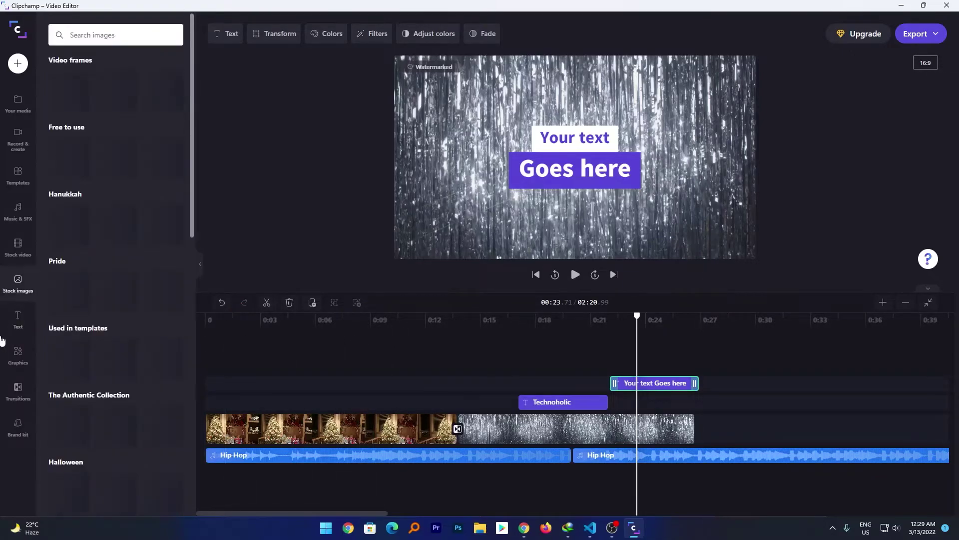
left_click(18, 255)
left_click(16, 210)
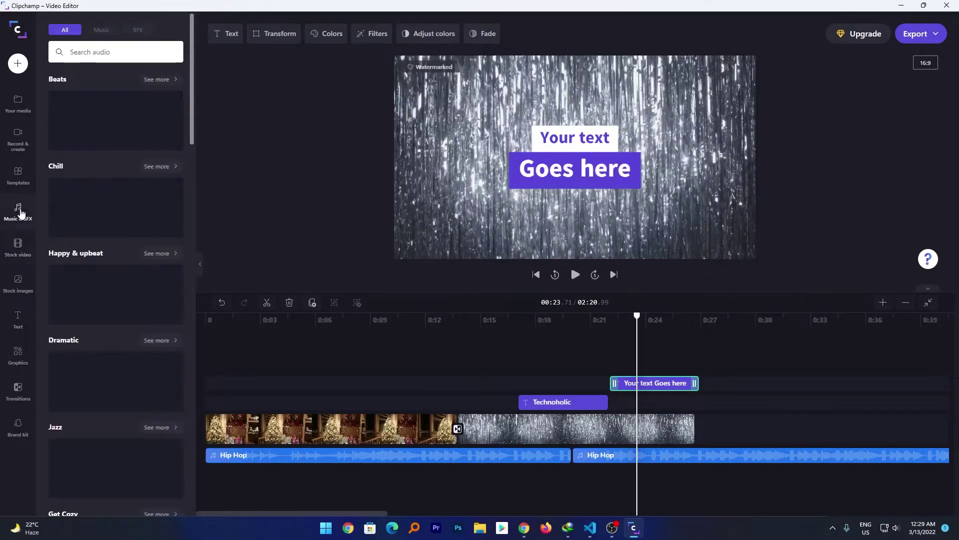
left_click(17, 178)
Step: Open the text-to-speech creator and enter the voiceover text "This is example text"
left_click(3, 145)
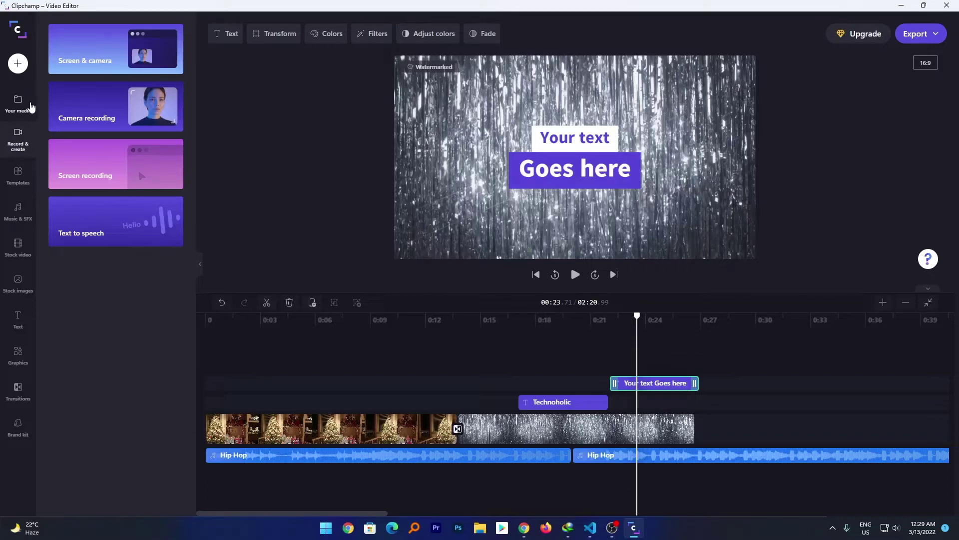
left_click(114, 219)
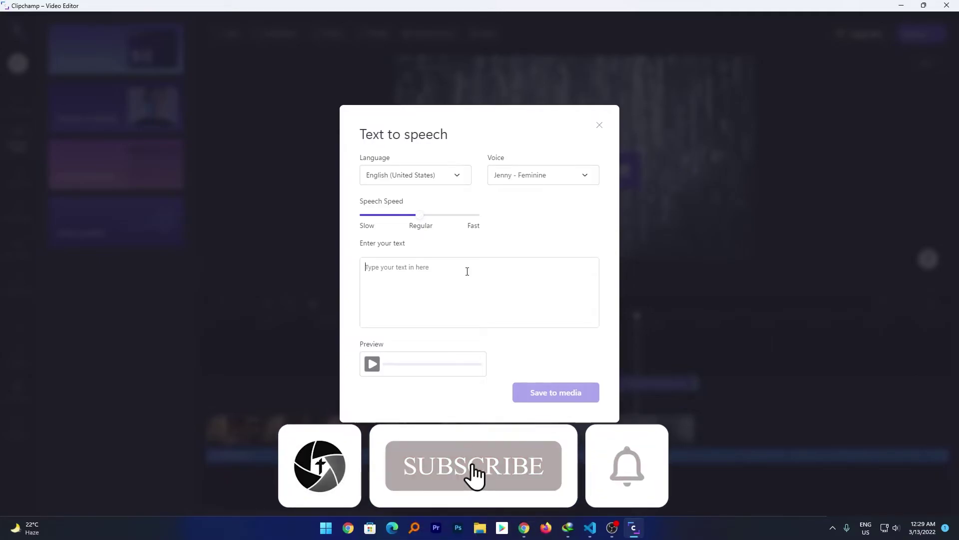
left_click(467, 271)
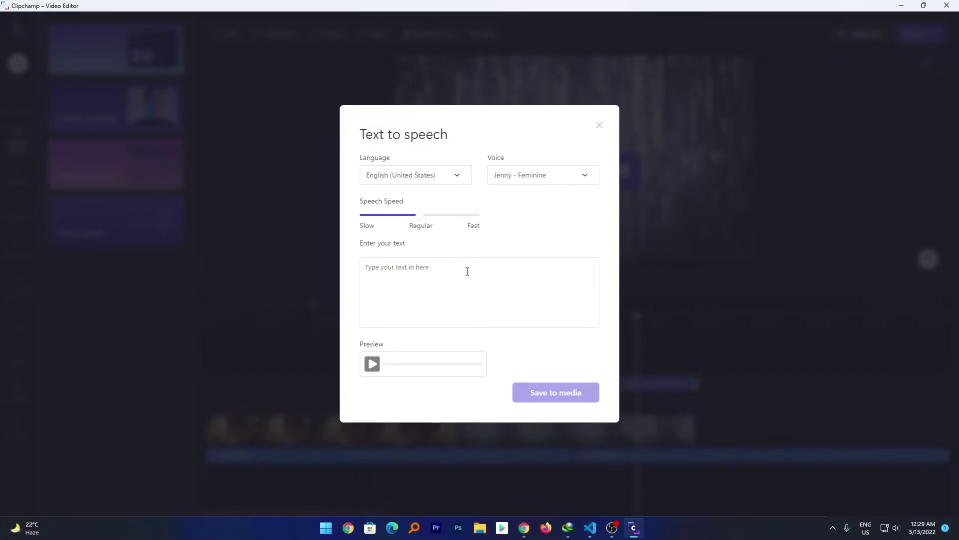
type("This is ex")
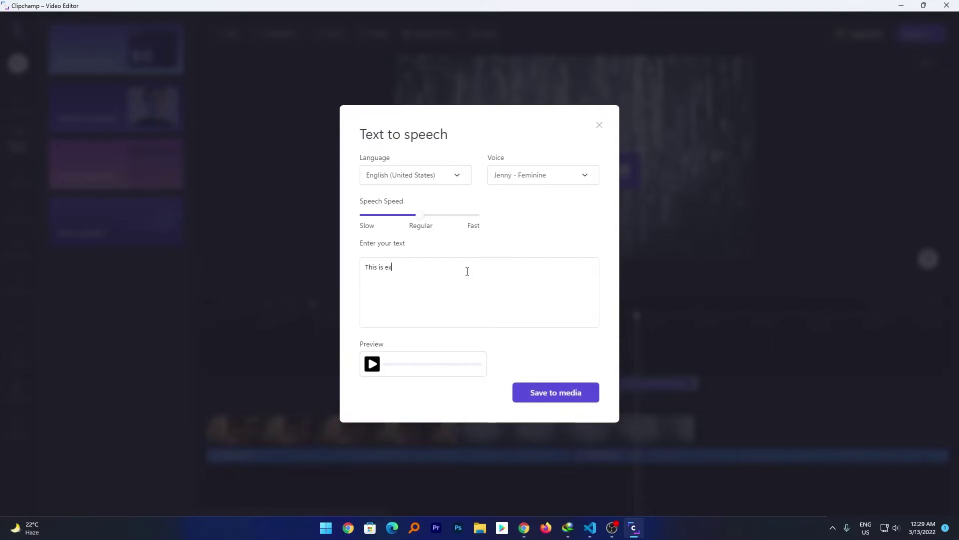
type("ample")
Step: Browse the text-to-speech languages, choose the Guy - Masculine voice and preview the speech
left_click(419, 175)
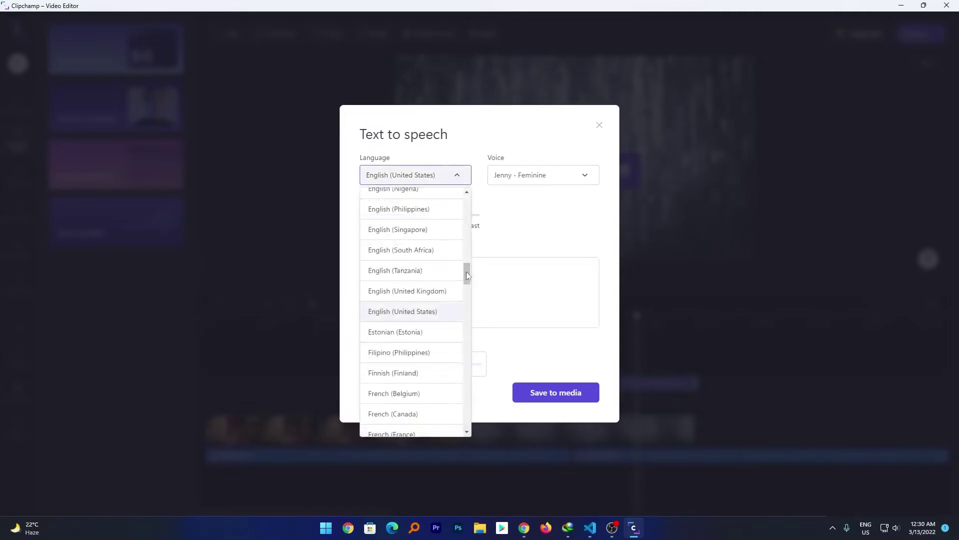
left_click(542, 181)
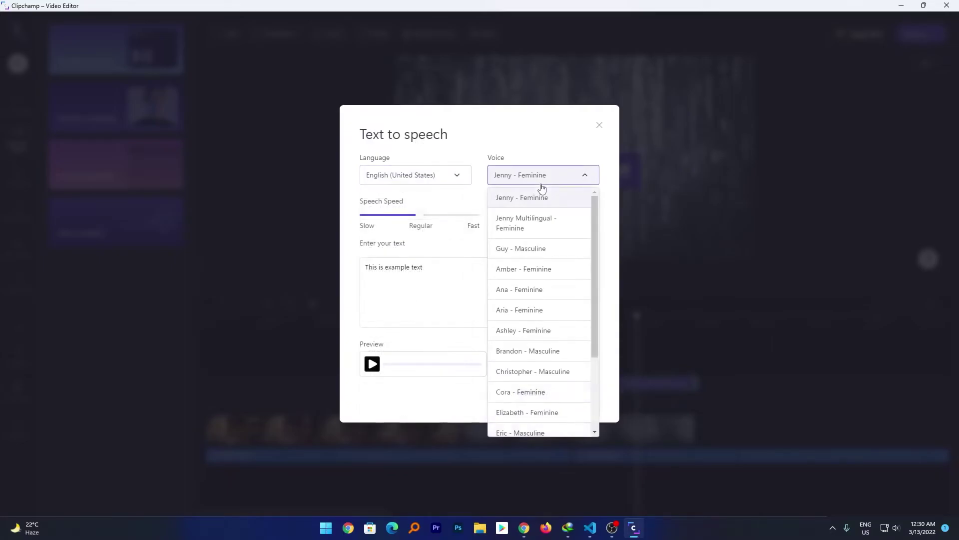
left_click(540, 258)
left_click(562, 181)
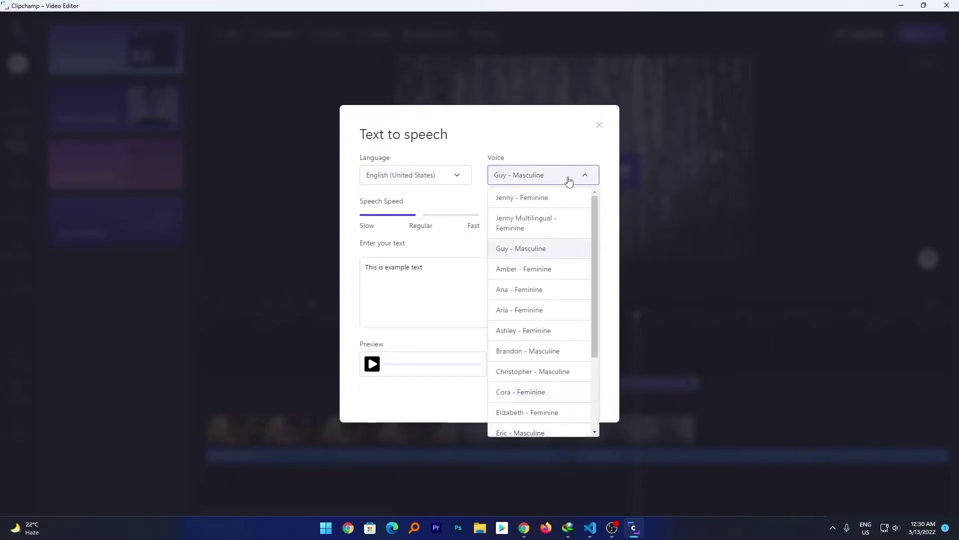
left_click(529, 249)
left_click(374, 366)
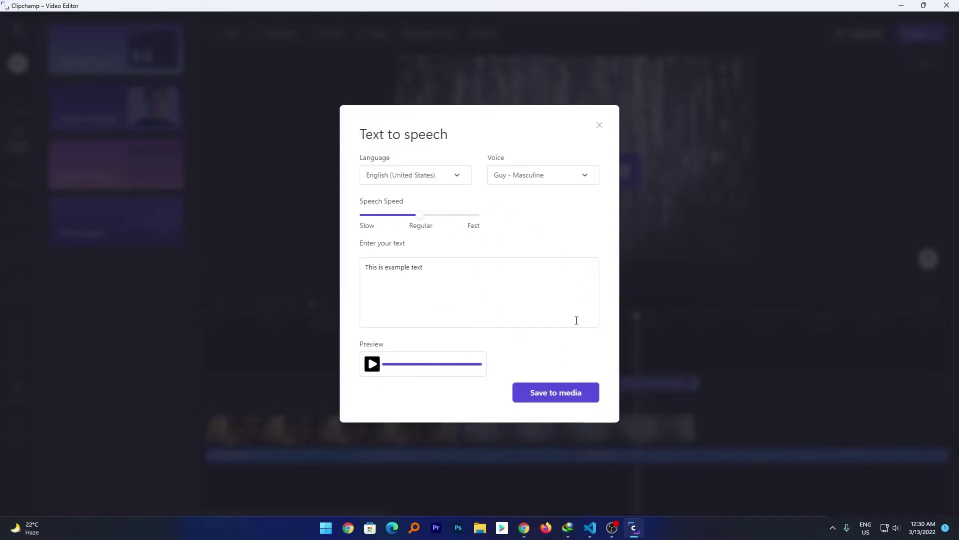
Step: Save the voiceover to the media and place it beneath the Hip Hop music at about 0:11, with the playhead over it
left_click(556, 391)
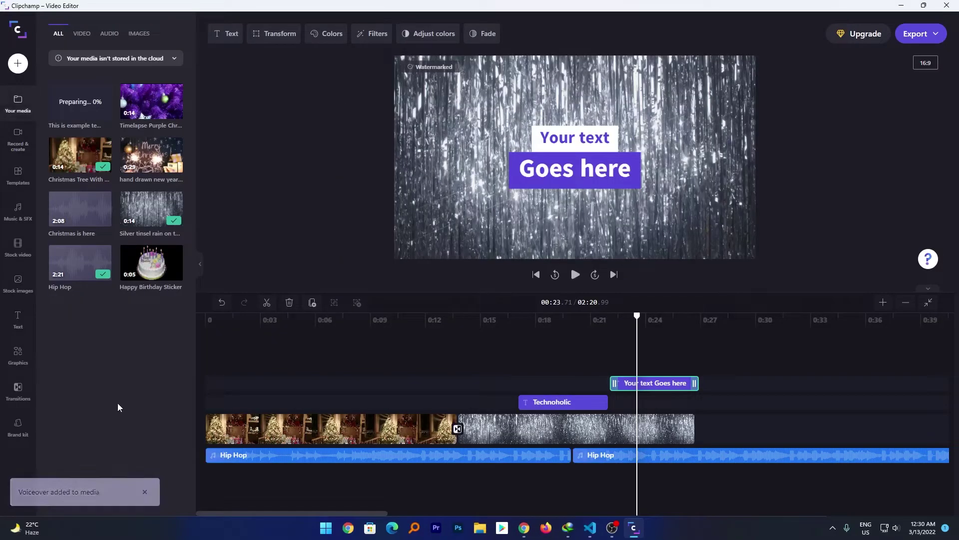
left_click_drag(149, 248, 426, 466)
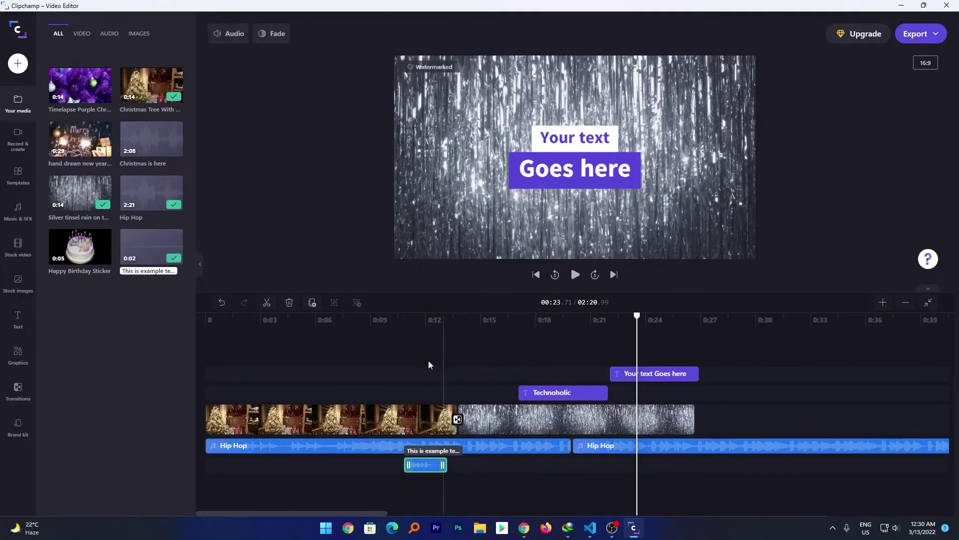
left_click(415, 353)
Step: Try to start a screen recording, answering the microphone and camera access requests, and cancel at the choice of what to share
left_click(18, 140)
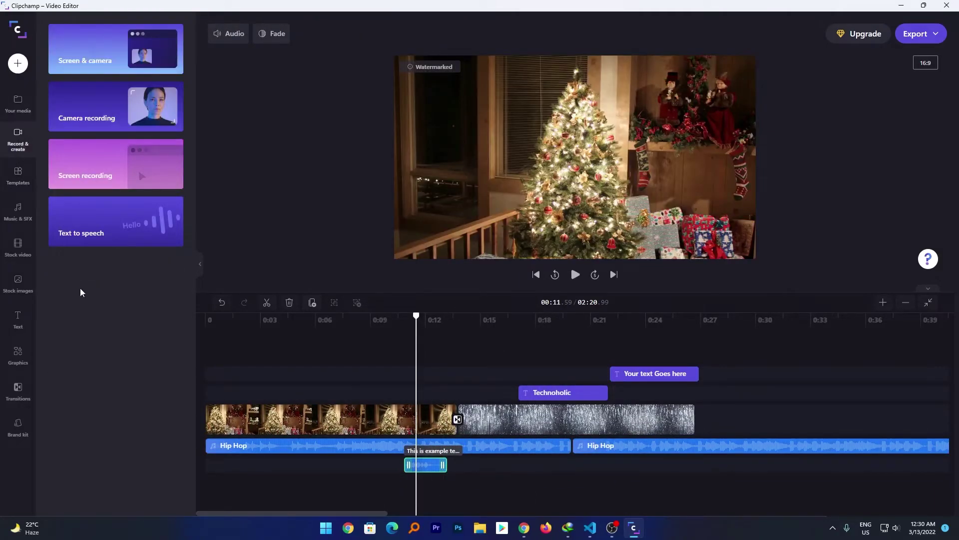
mouse_move(115, 167)
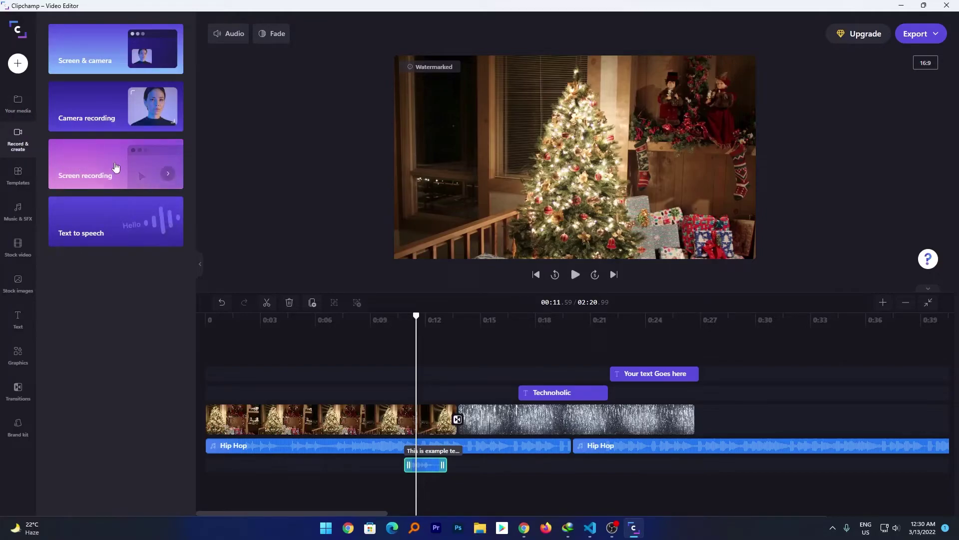
left_click(115, 167)
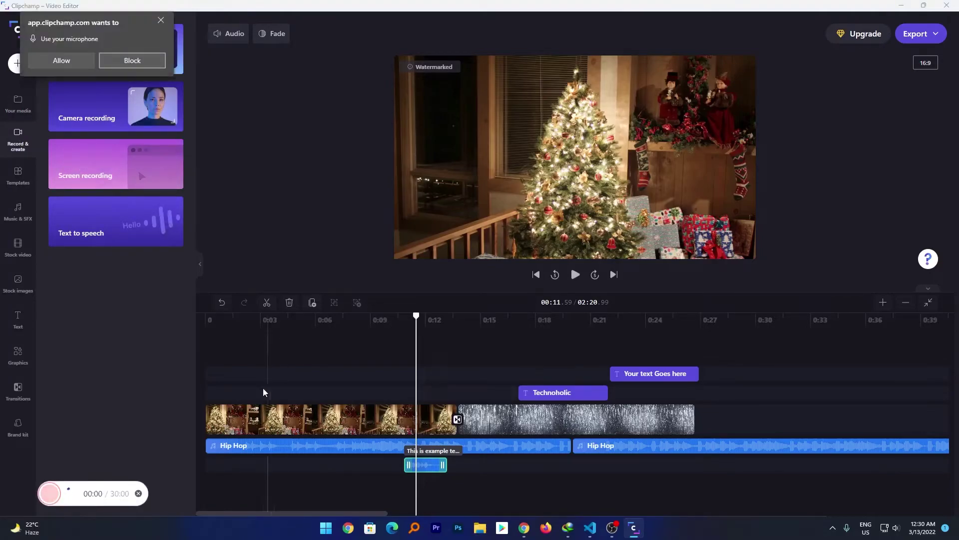
left_click(117, 65)
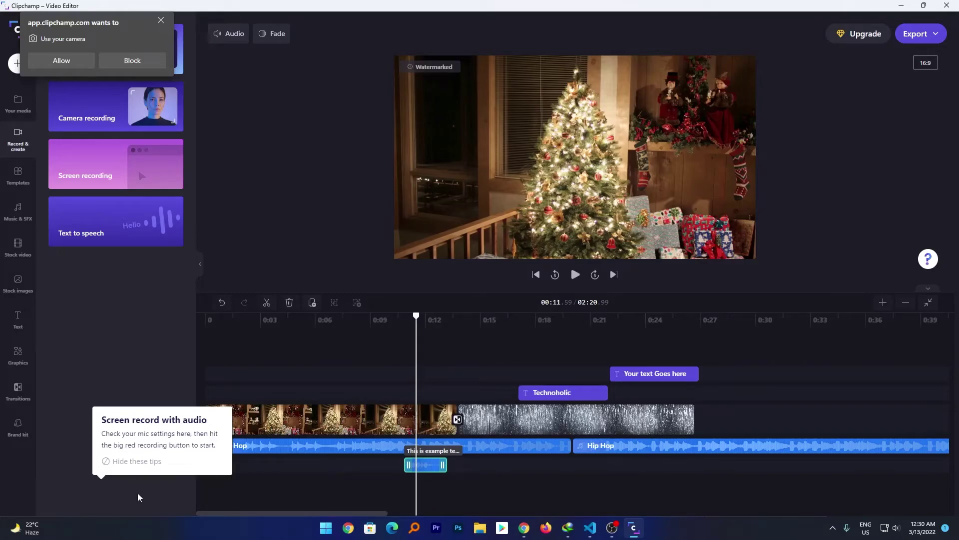
left_click(141, 36)
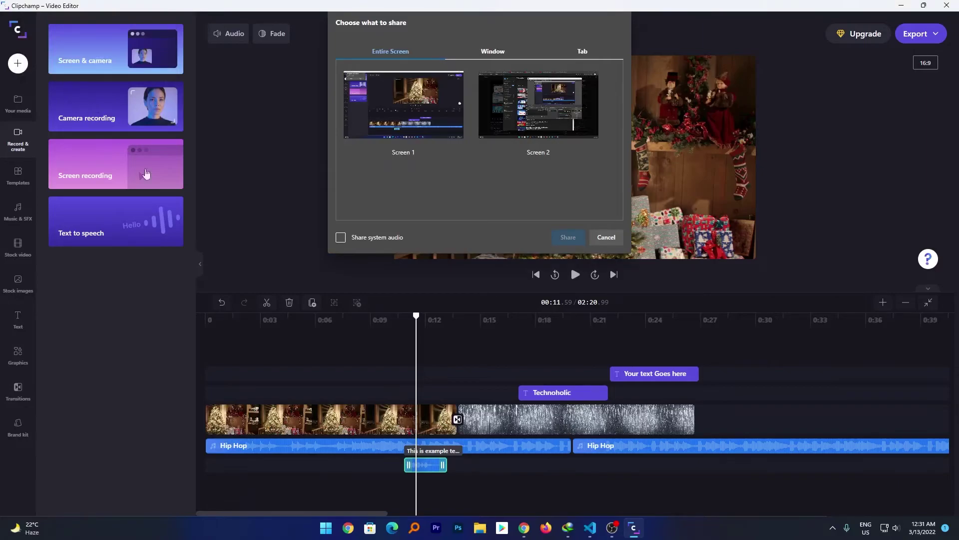
left_click(604, 239)
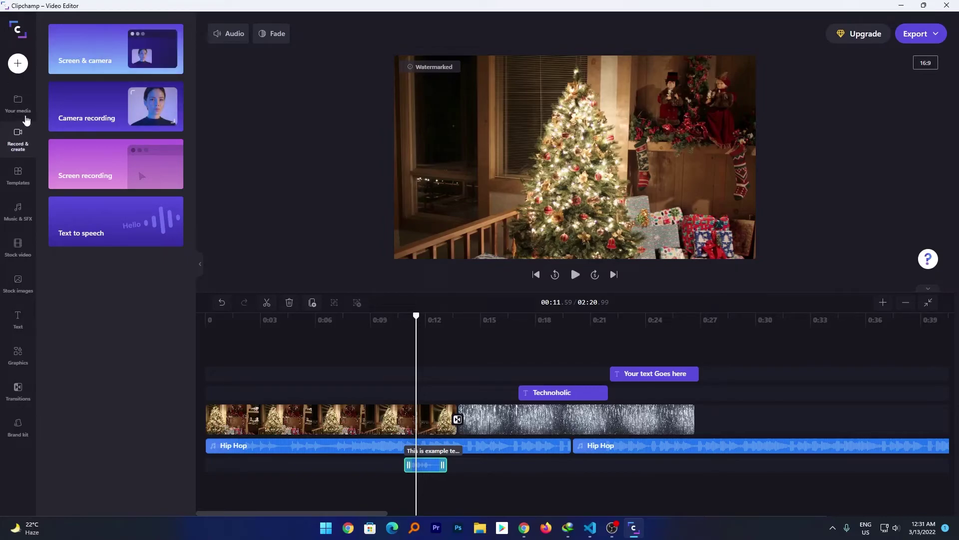
Step: Check the Screen & camera recording option, leave it and return to the project's own media
left_click(97, 49)
left_click(838, 80)
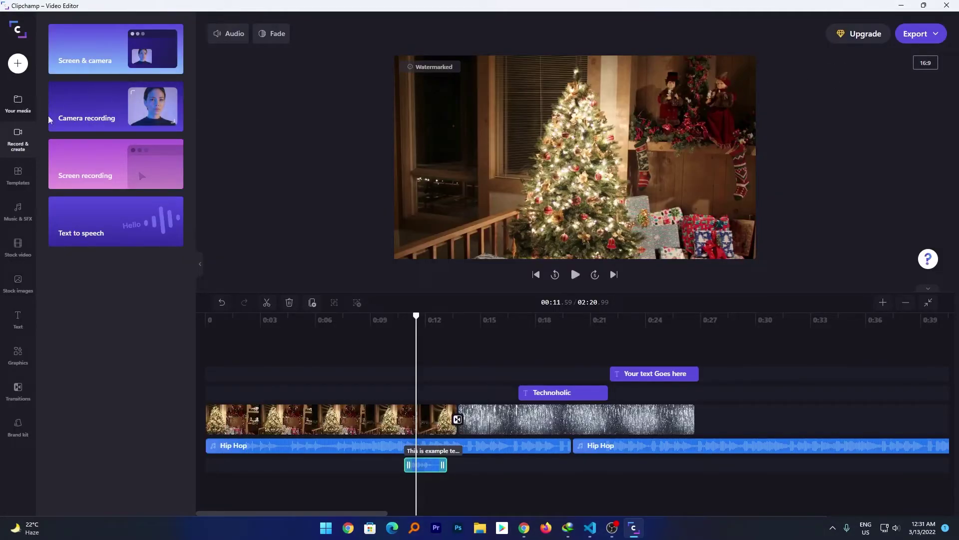
left_click(21, 103)
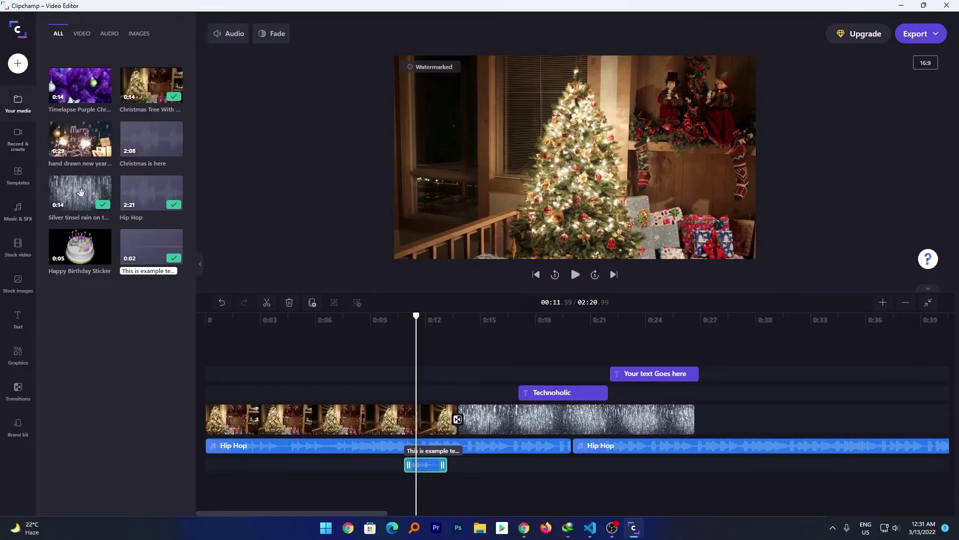